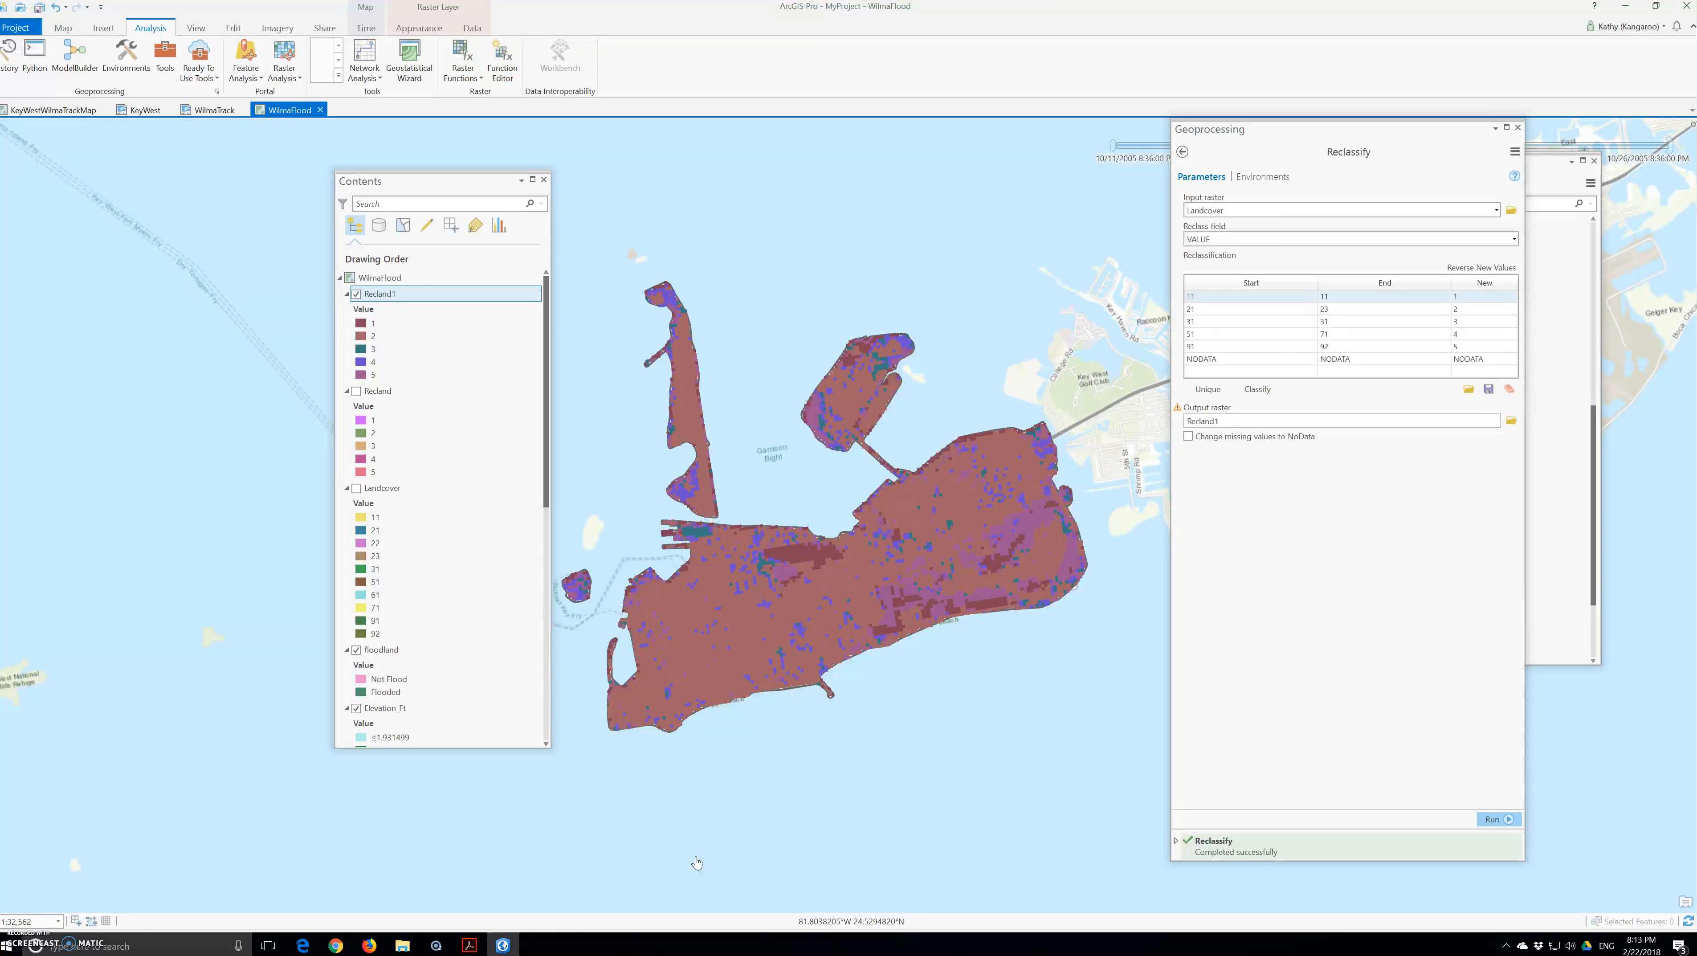
# Step: Run Reclassify on Landcover (11→1, 21–23→2, 31→3, 51–71→4, 91–92→5) to create Recland1
pyautogui.click(559, 781)
pyautogui.click(548, 791)
pyautogui.click(1361, 476)
# Step: Close Reclassify and open the Spatial Analyst Times tool by searching 'times'
pyautogui.click(1517, 127)
pyautogui.click(165, 57)
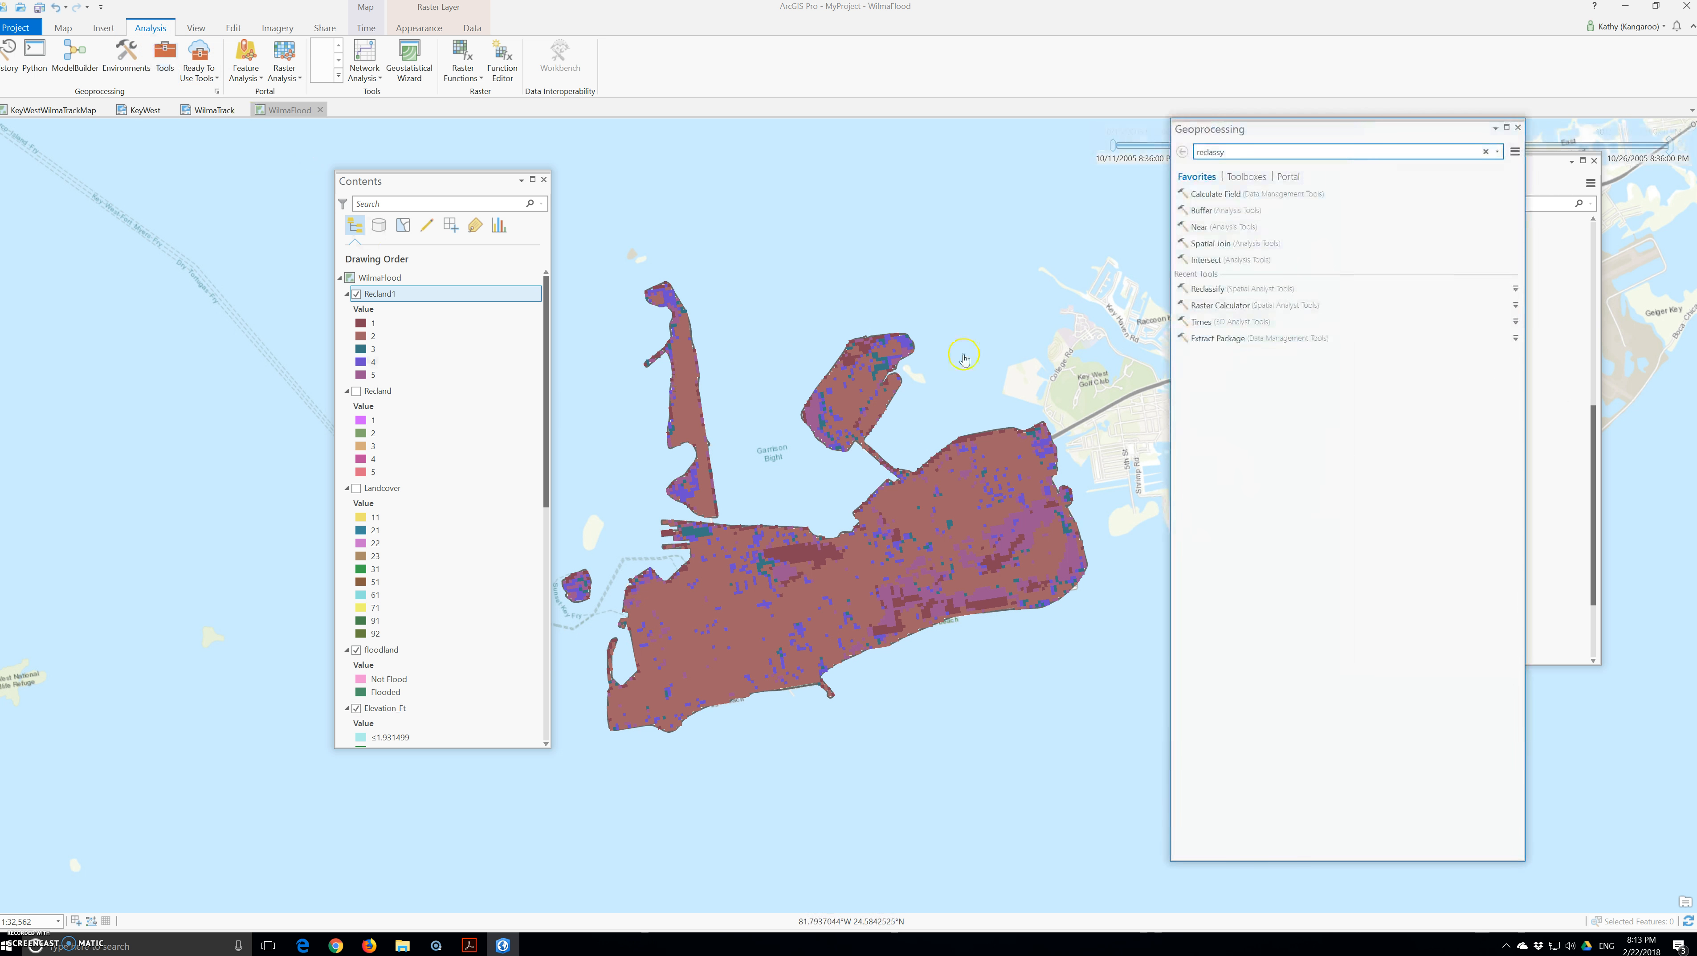
pyautogui.write('times')
pyautogui.click(1139, 191)
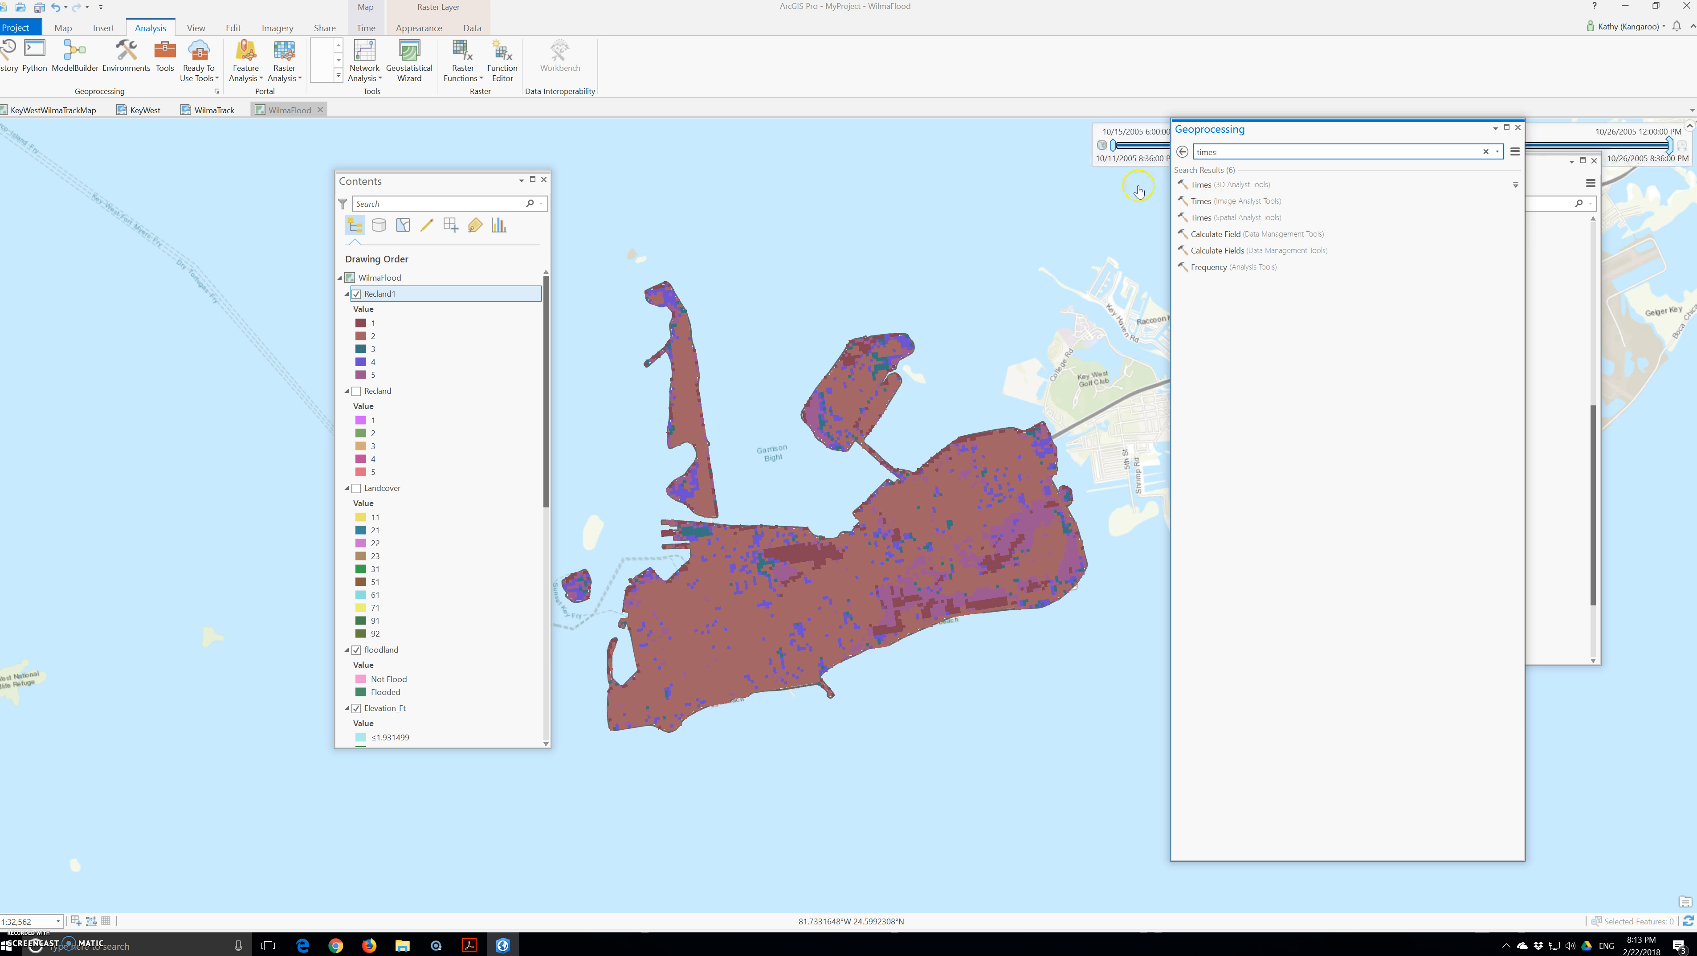
pyautogui.click(1203, 221)
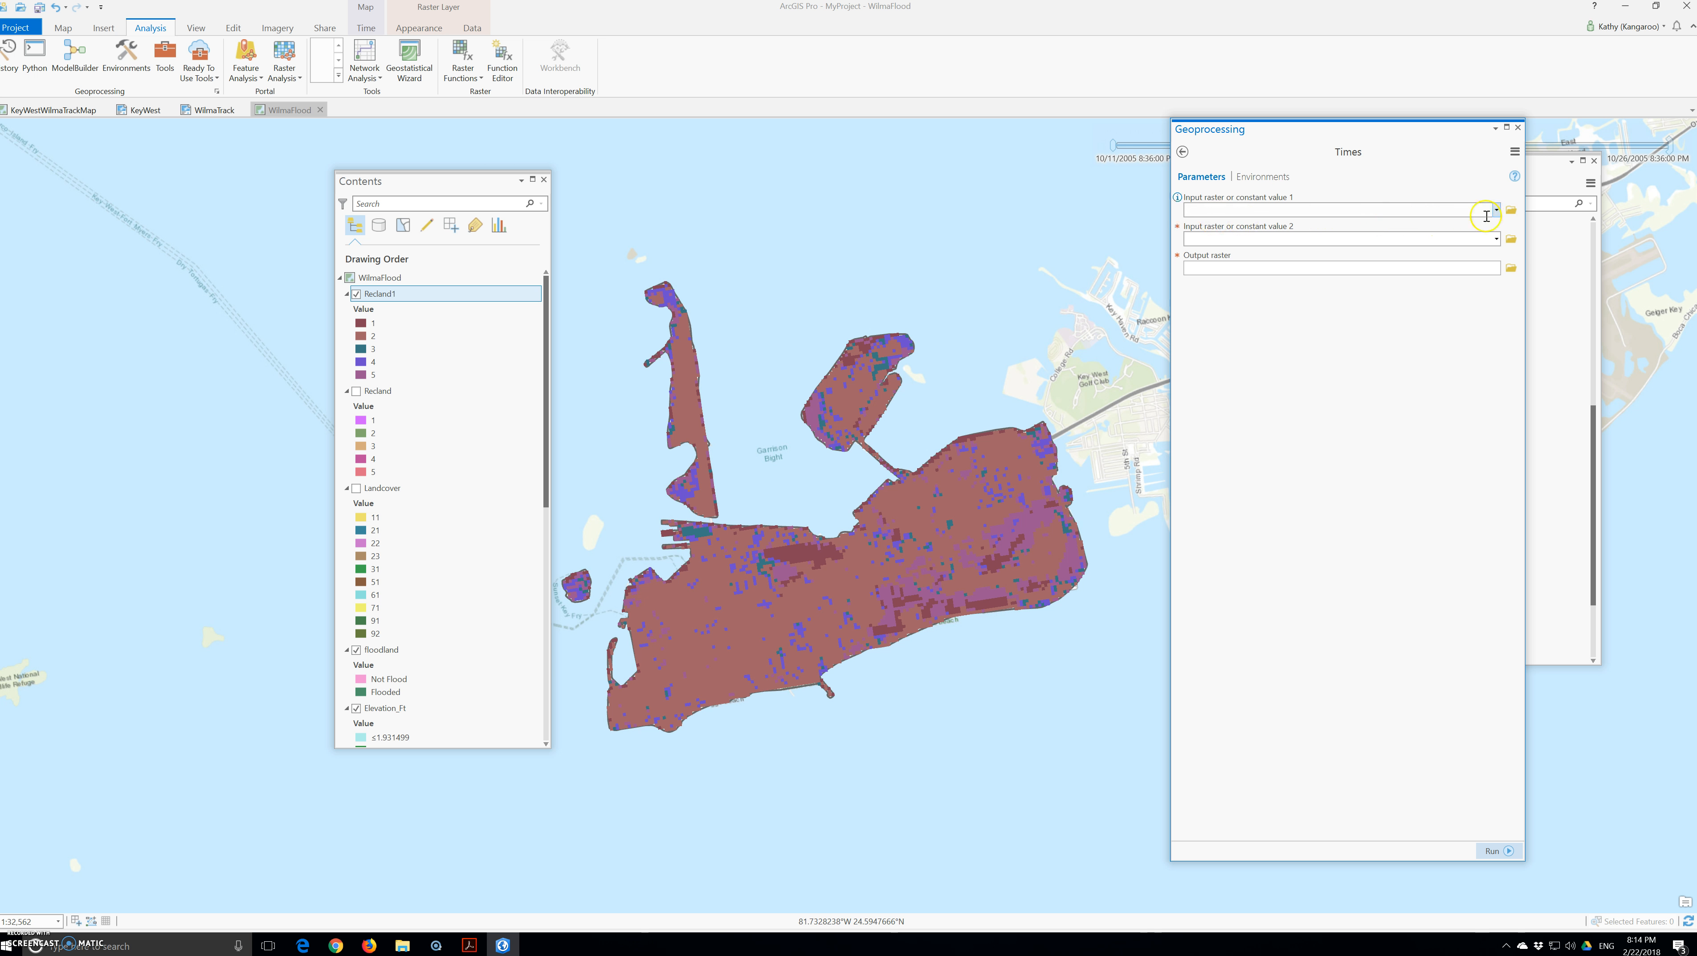
# Step: Set Times inputs to Recland1 and floodland, with output raster finalcover
pyautogui.click(1497, 212)
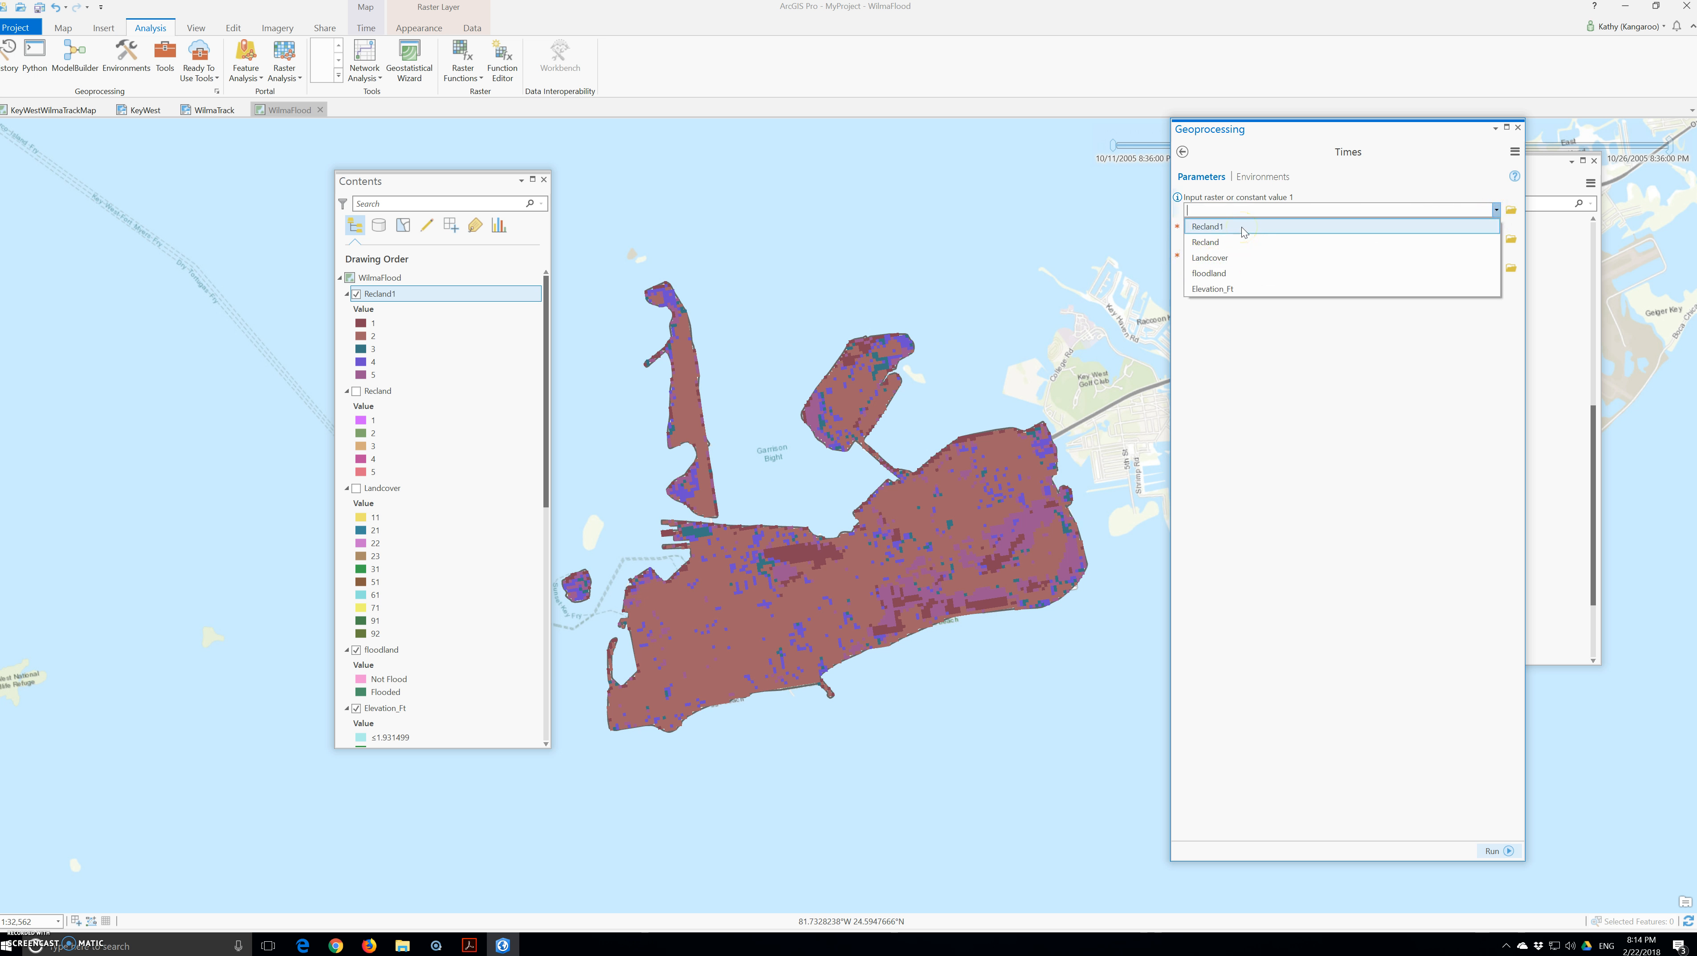
pyautogui.click(1244, 255)
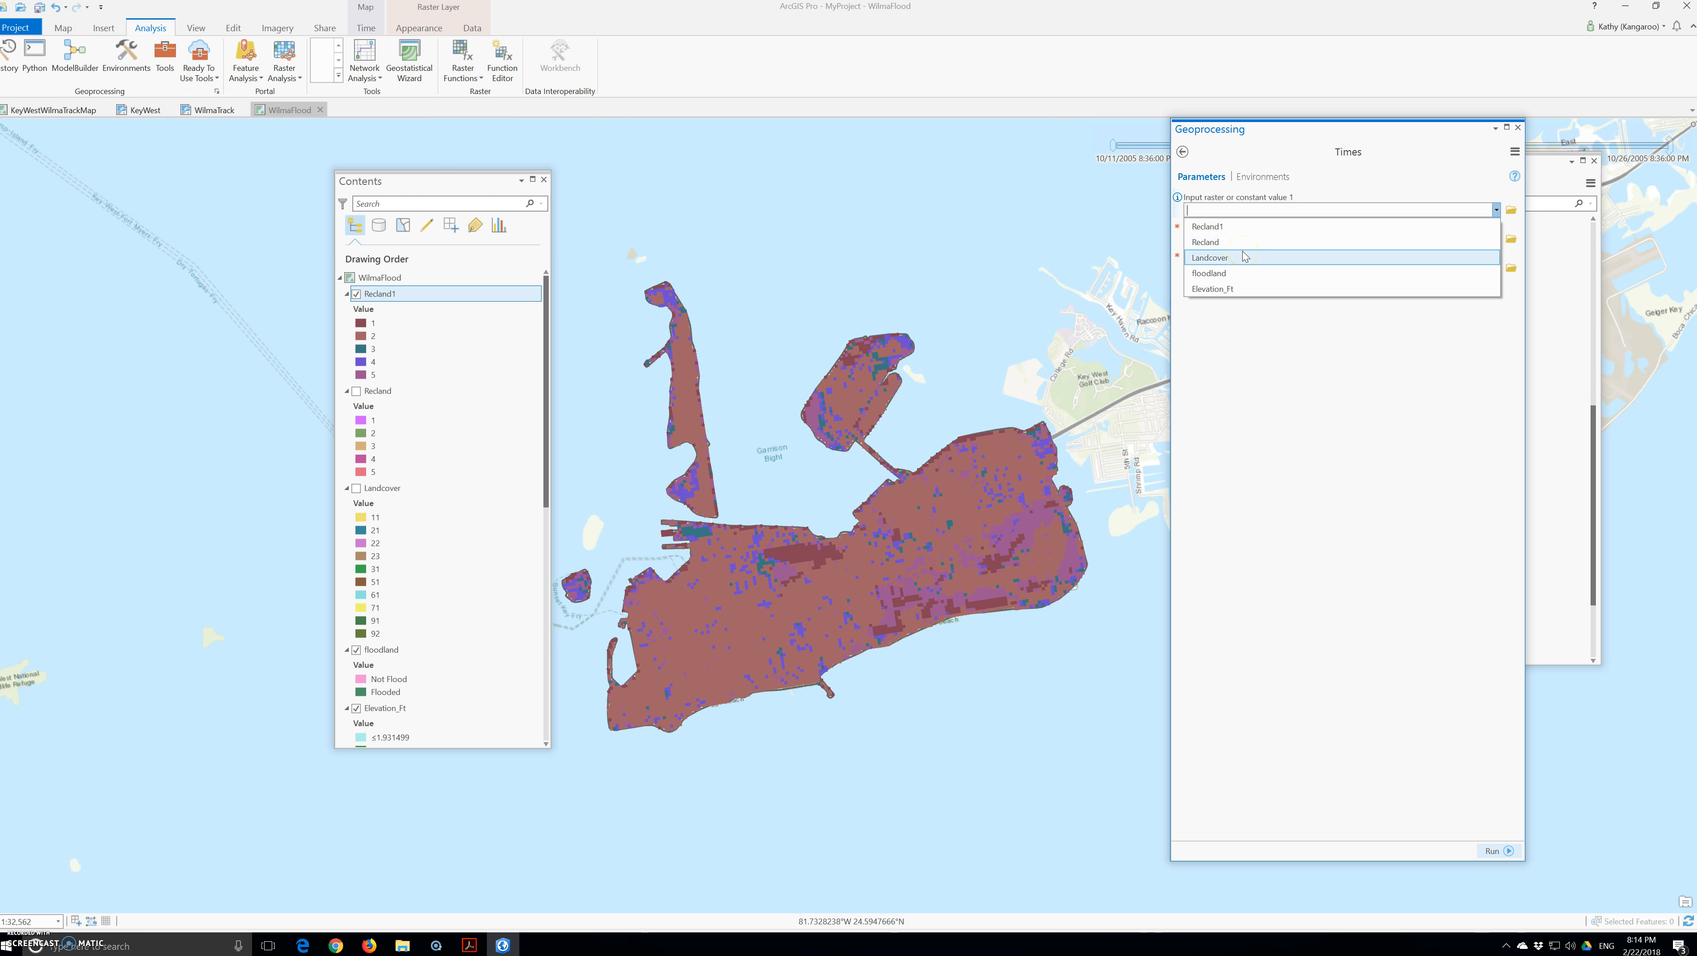
pyautogui.click(1213, 225)
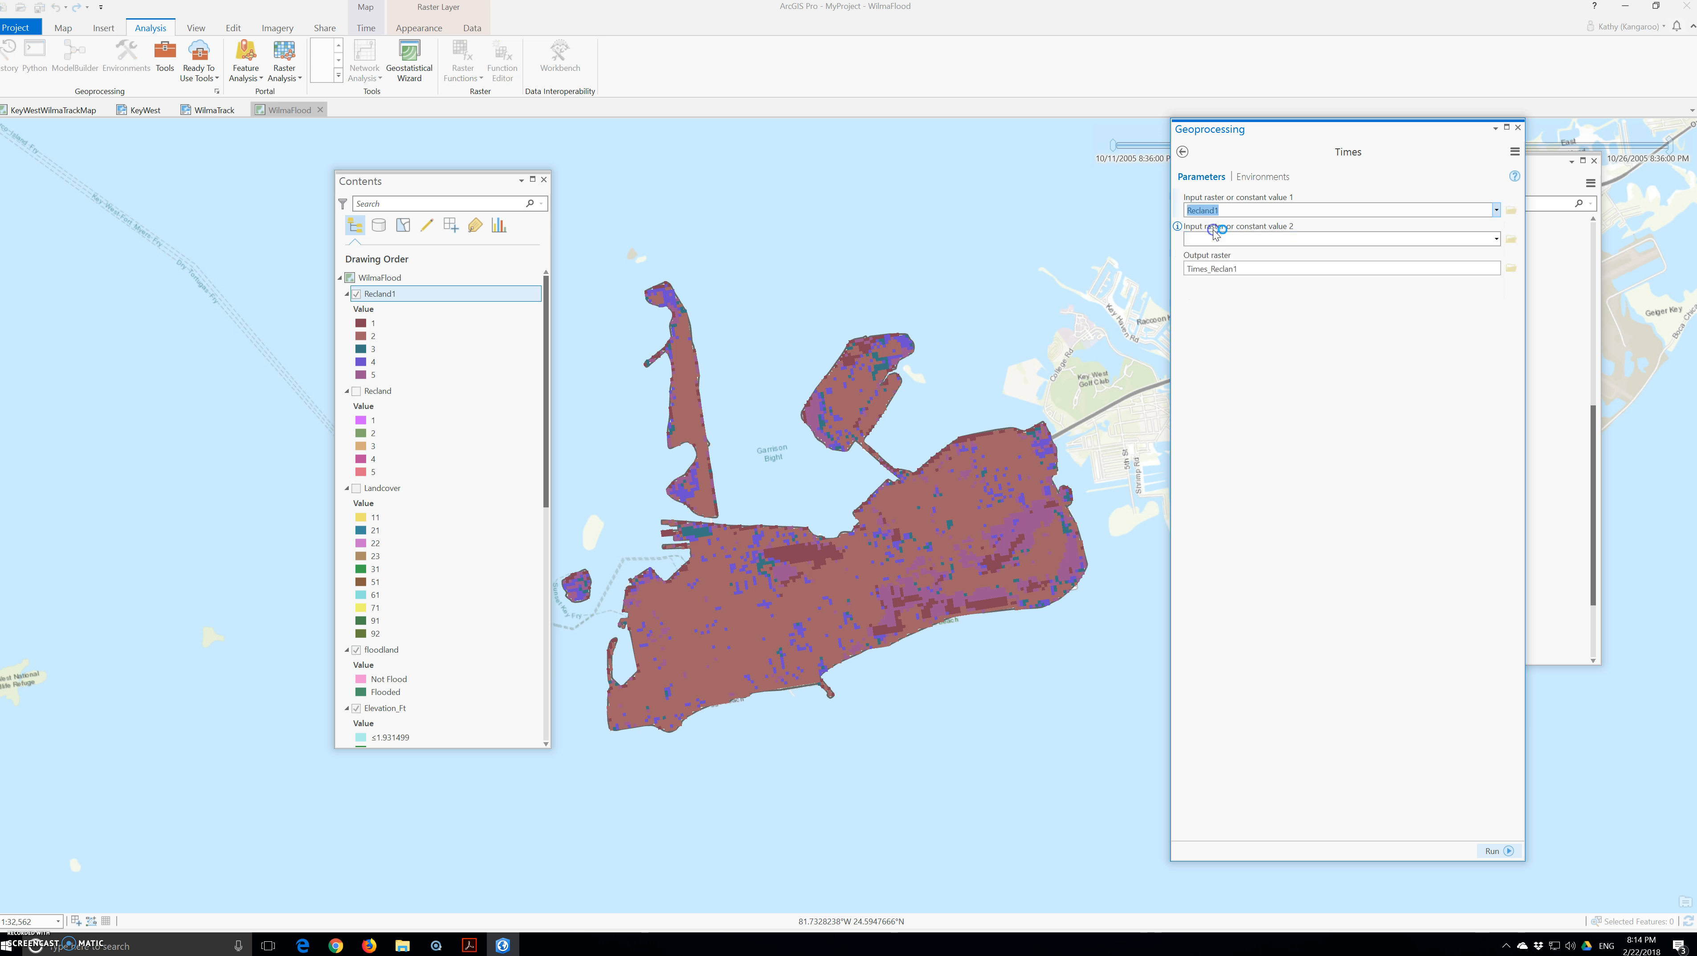
pyautogui.click(1214, 241)
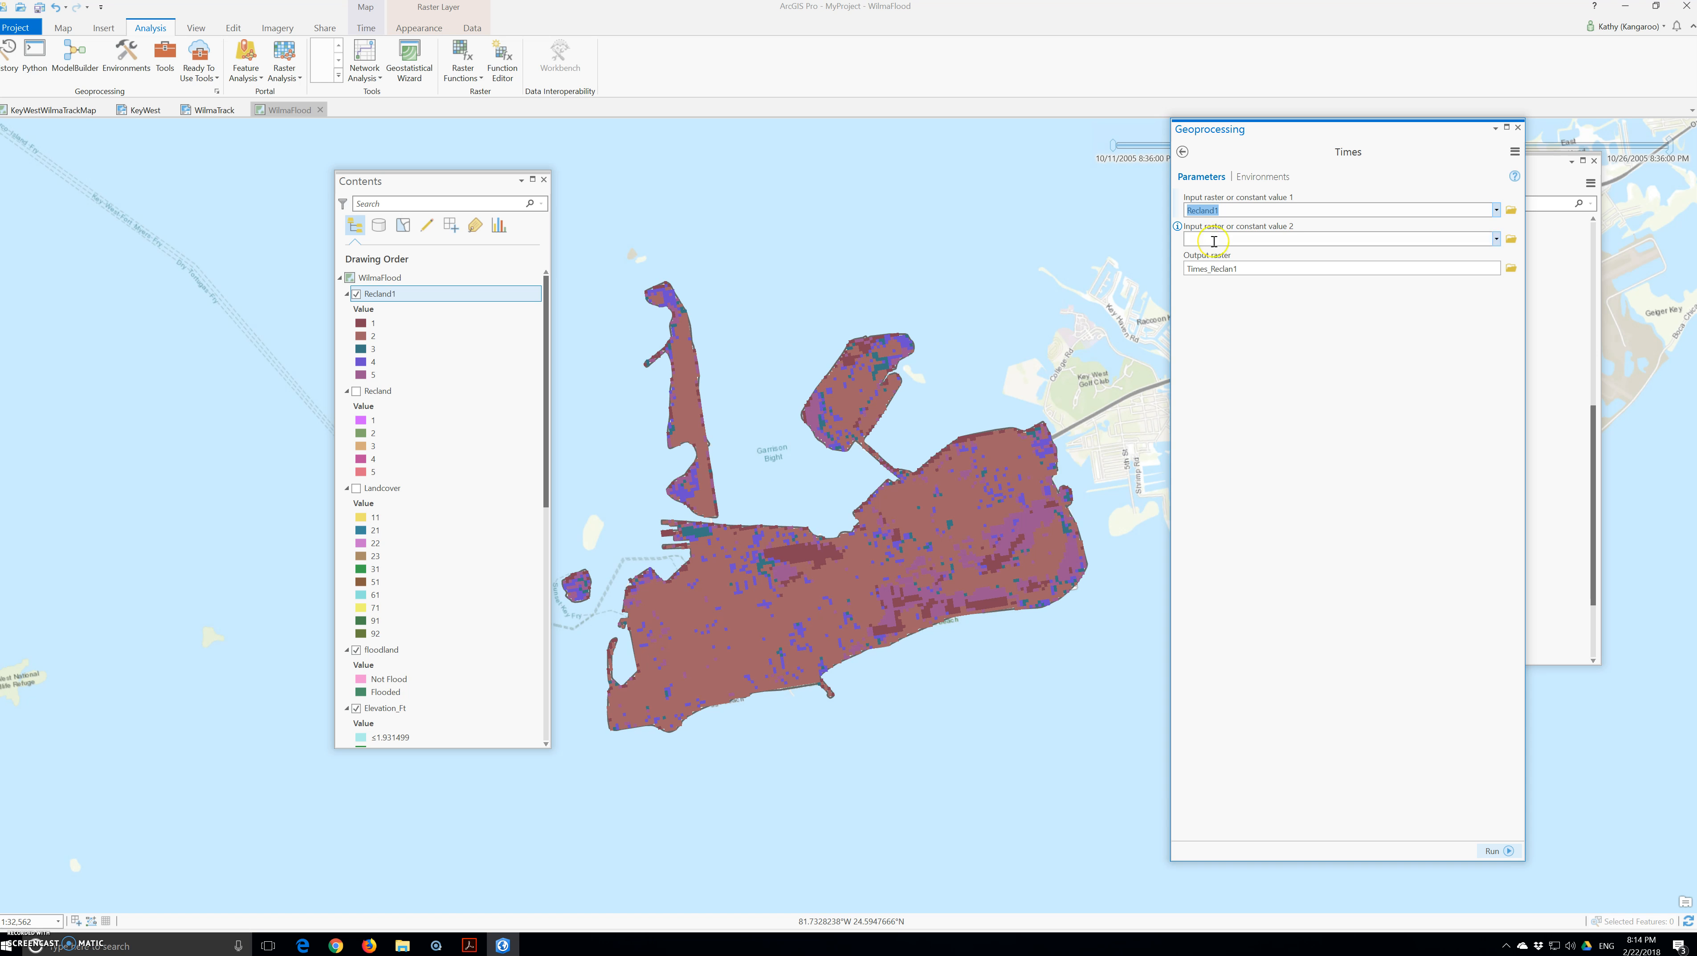
pyautogui.click(1495, 238)
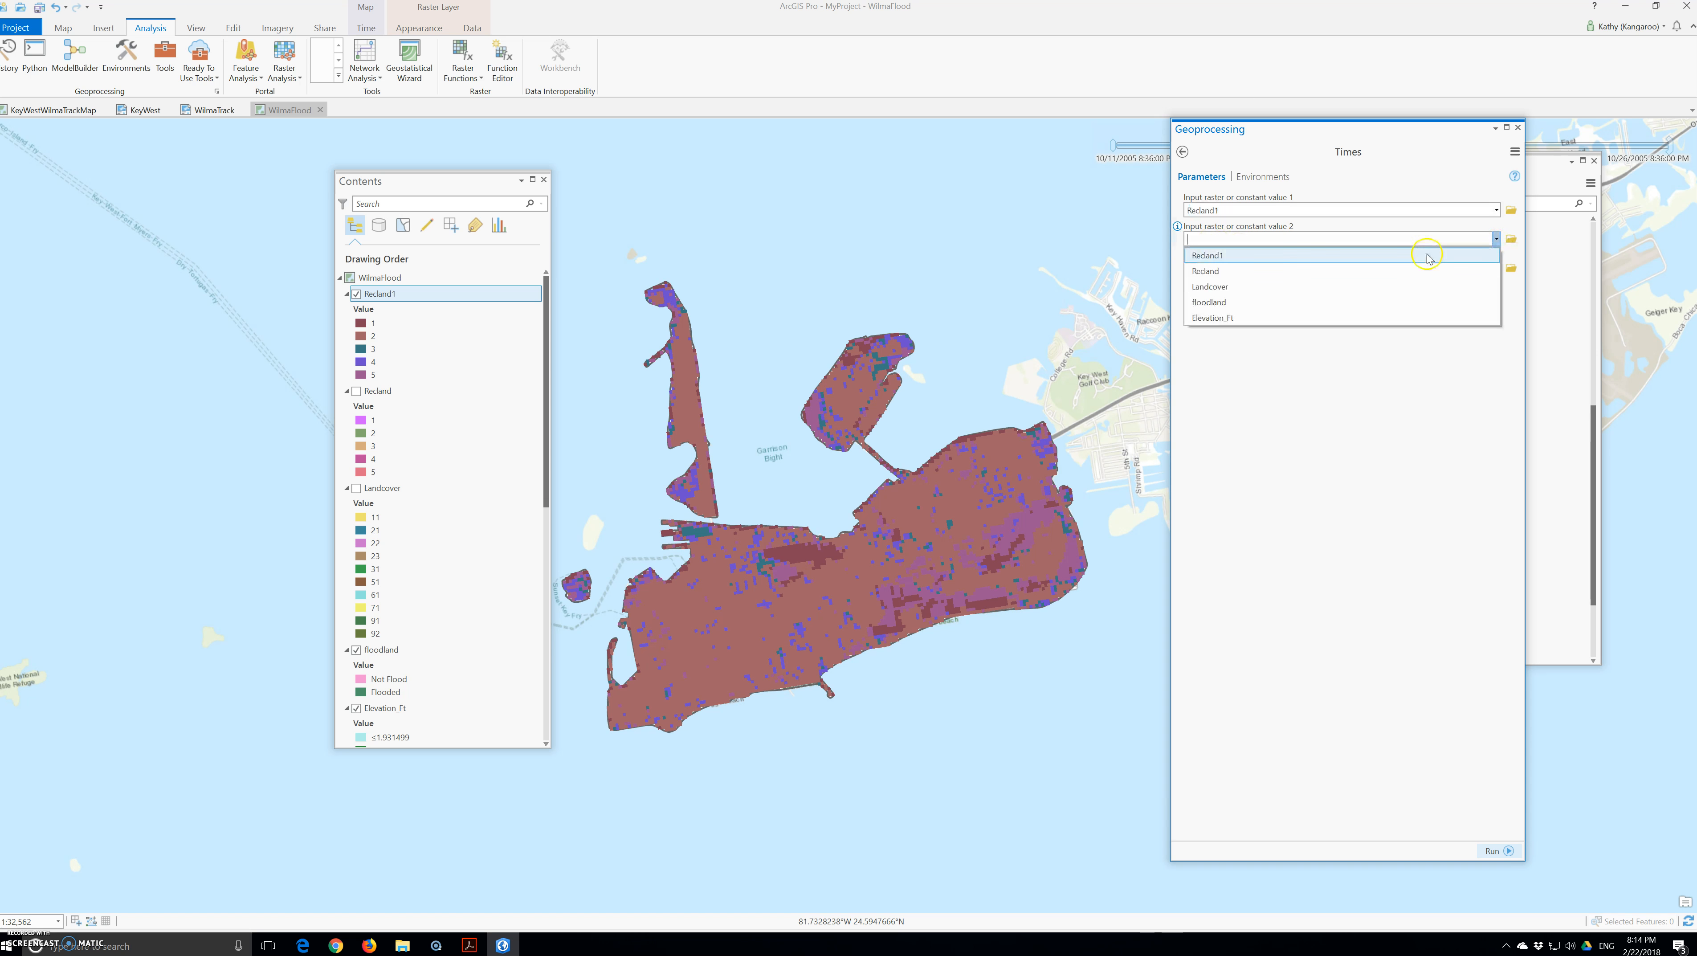
pyautogui.click(1245, 305)
pyautogui.click(1278, 269)
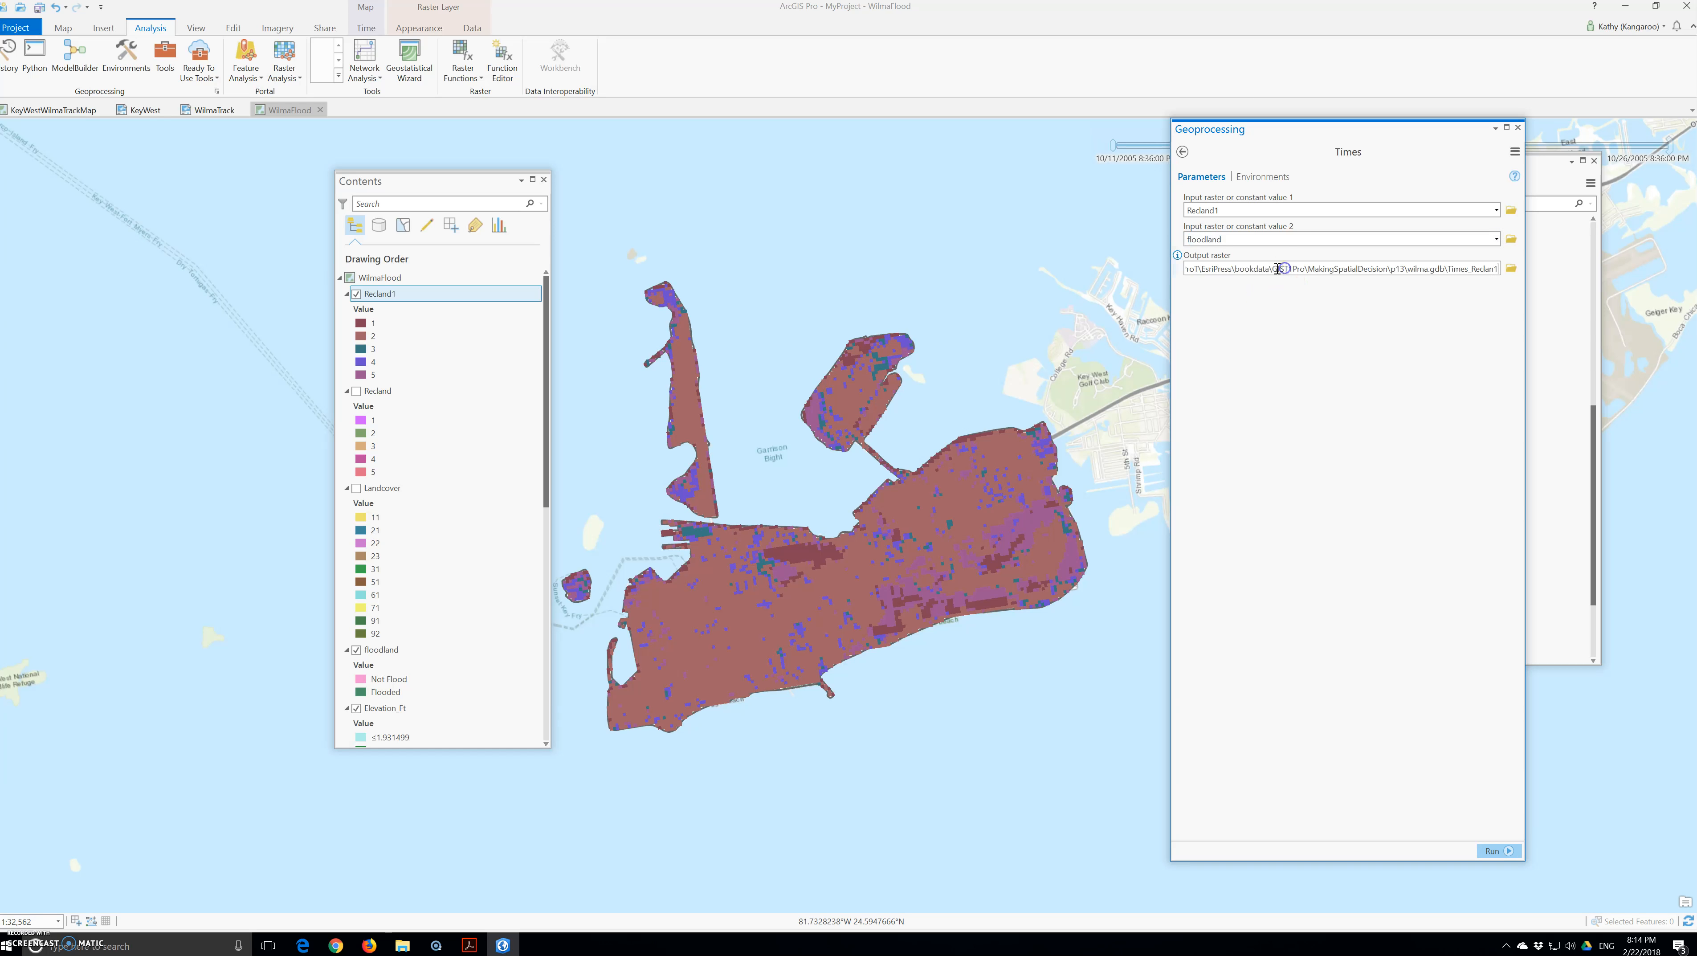
pyautogui.press('BackSpace')
pyautogui.press('BackSpace')
pyautogui.press('BackSpace')
pyautogui.press('BackSpace')
pyautogui.press('BackSpace')
pyautogui.press('BackSpace')
pyautogui.press('BackSpace')
pyautogui.press('BackSpace')
pyautogui.write('f')
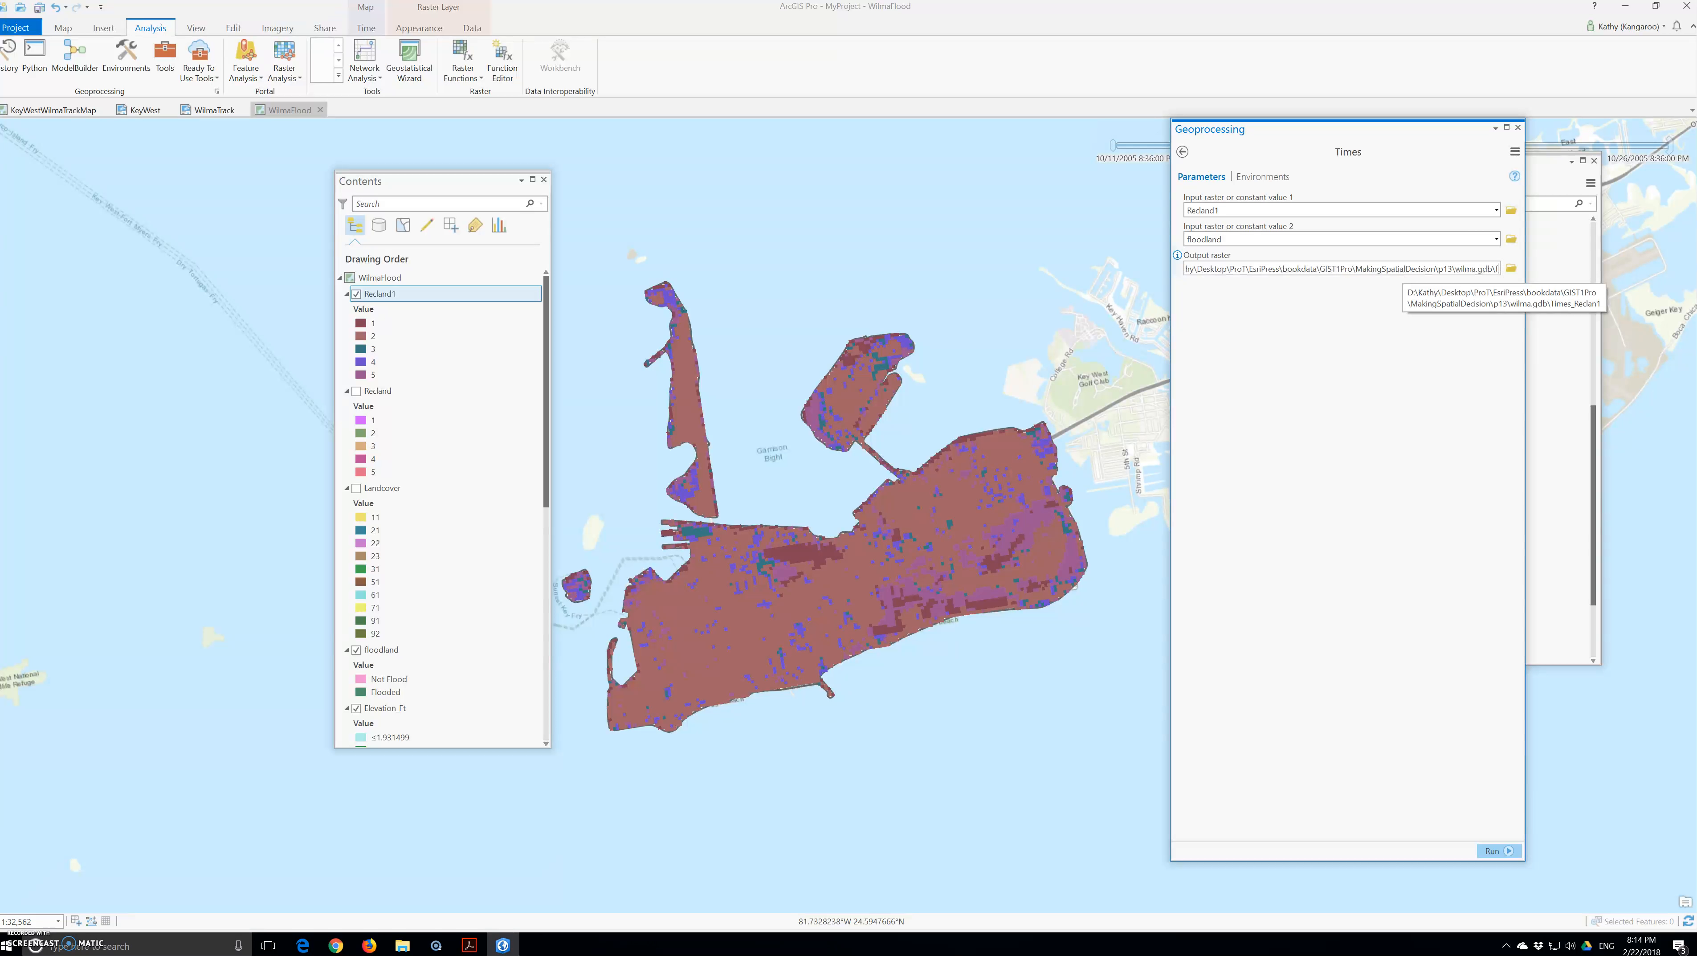
pyautogui.write('inal')
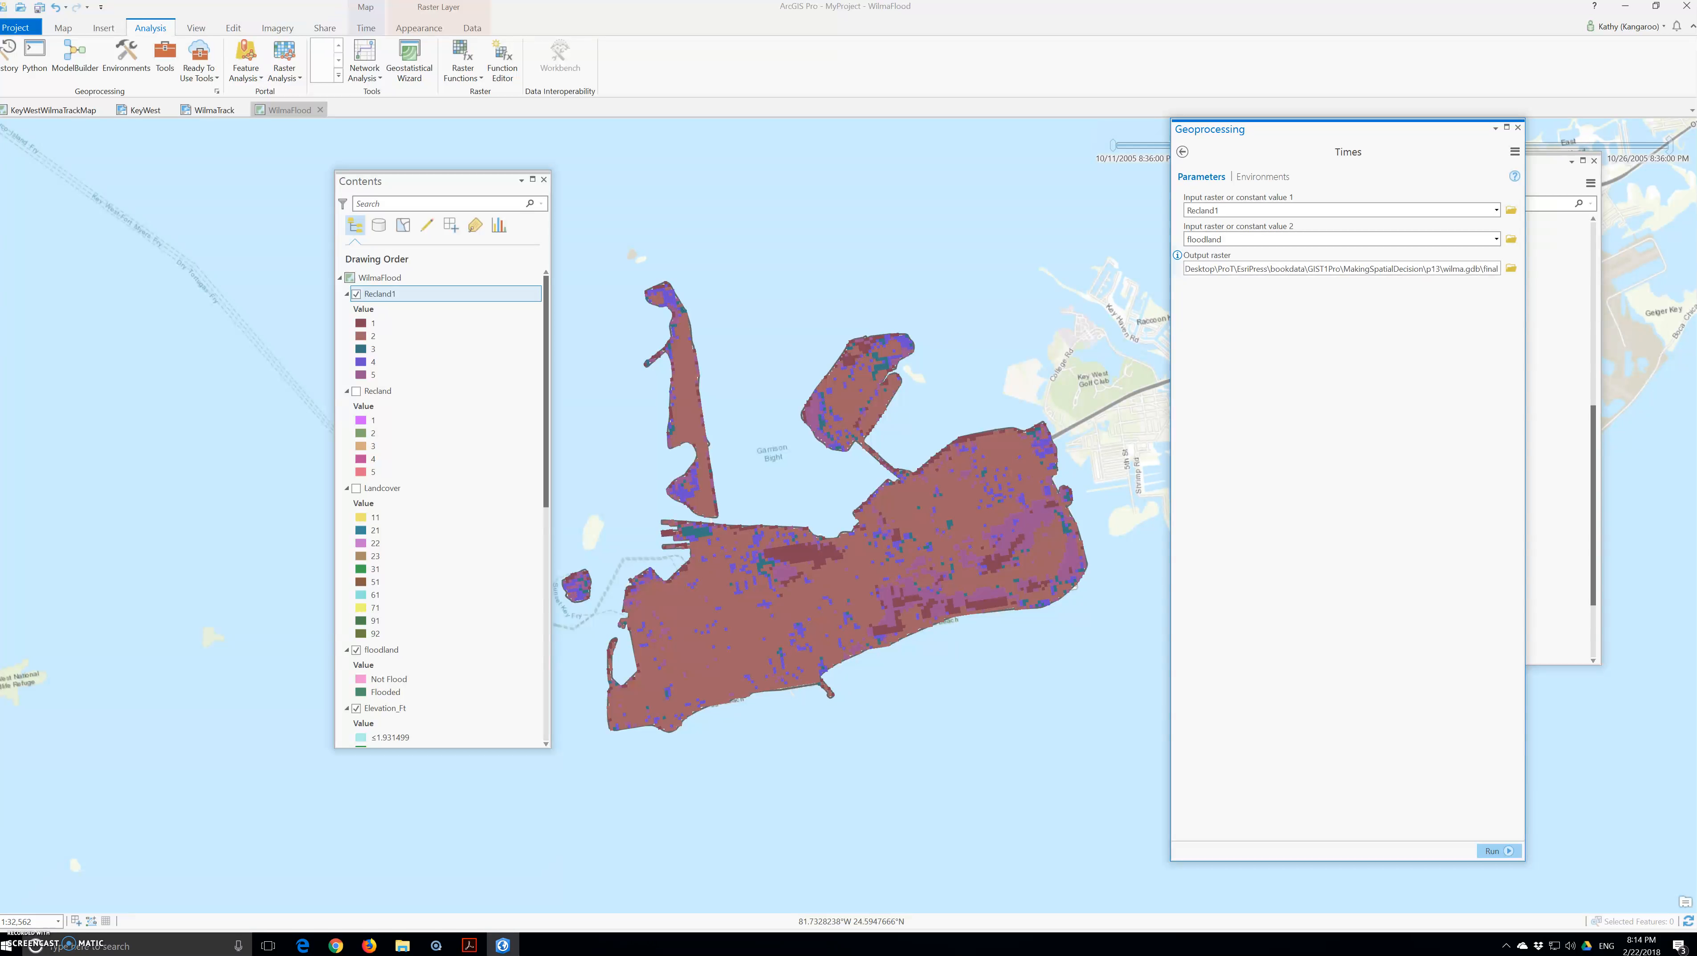
pyautogui.write('cover')
# Step: Run Times to add finalcover (values 0–5) to the map, then hide Recland1
pyautogui.click(1499, 850)
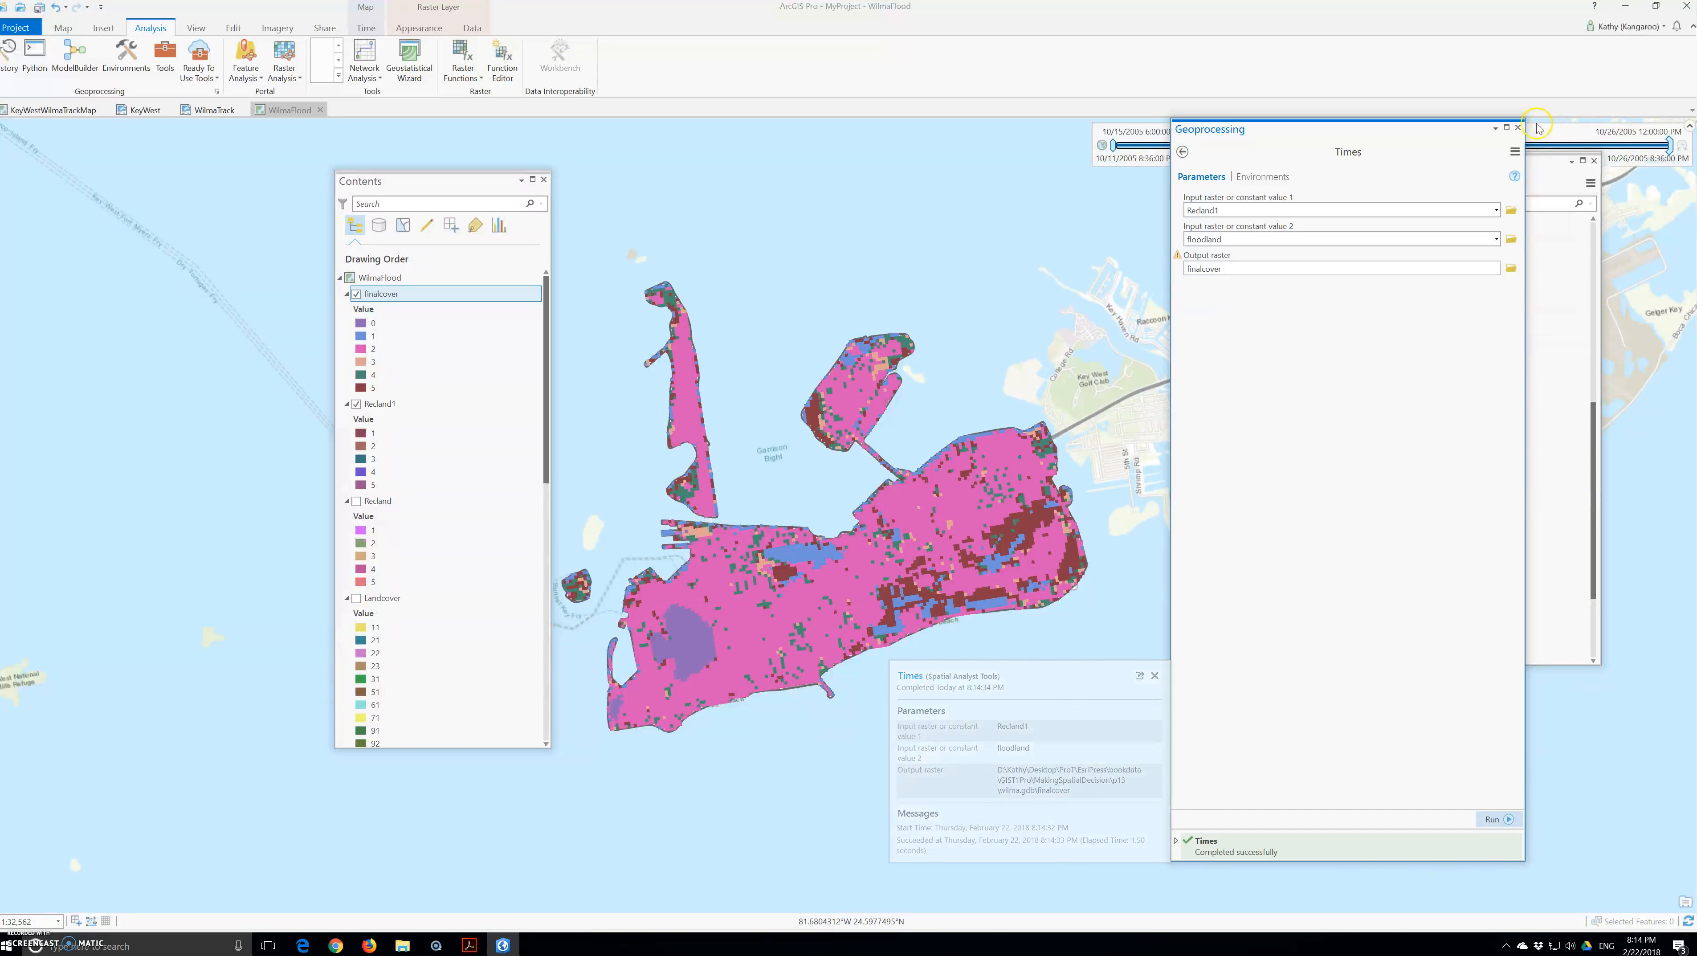
pyautogui.click(1517, 127)
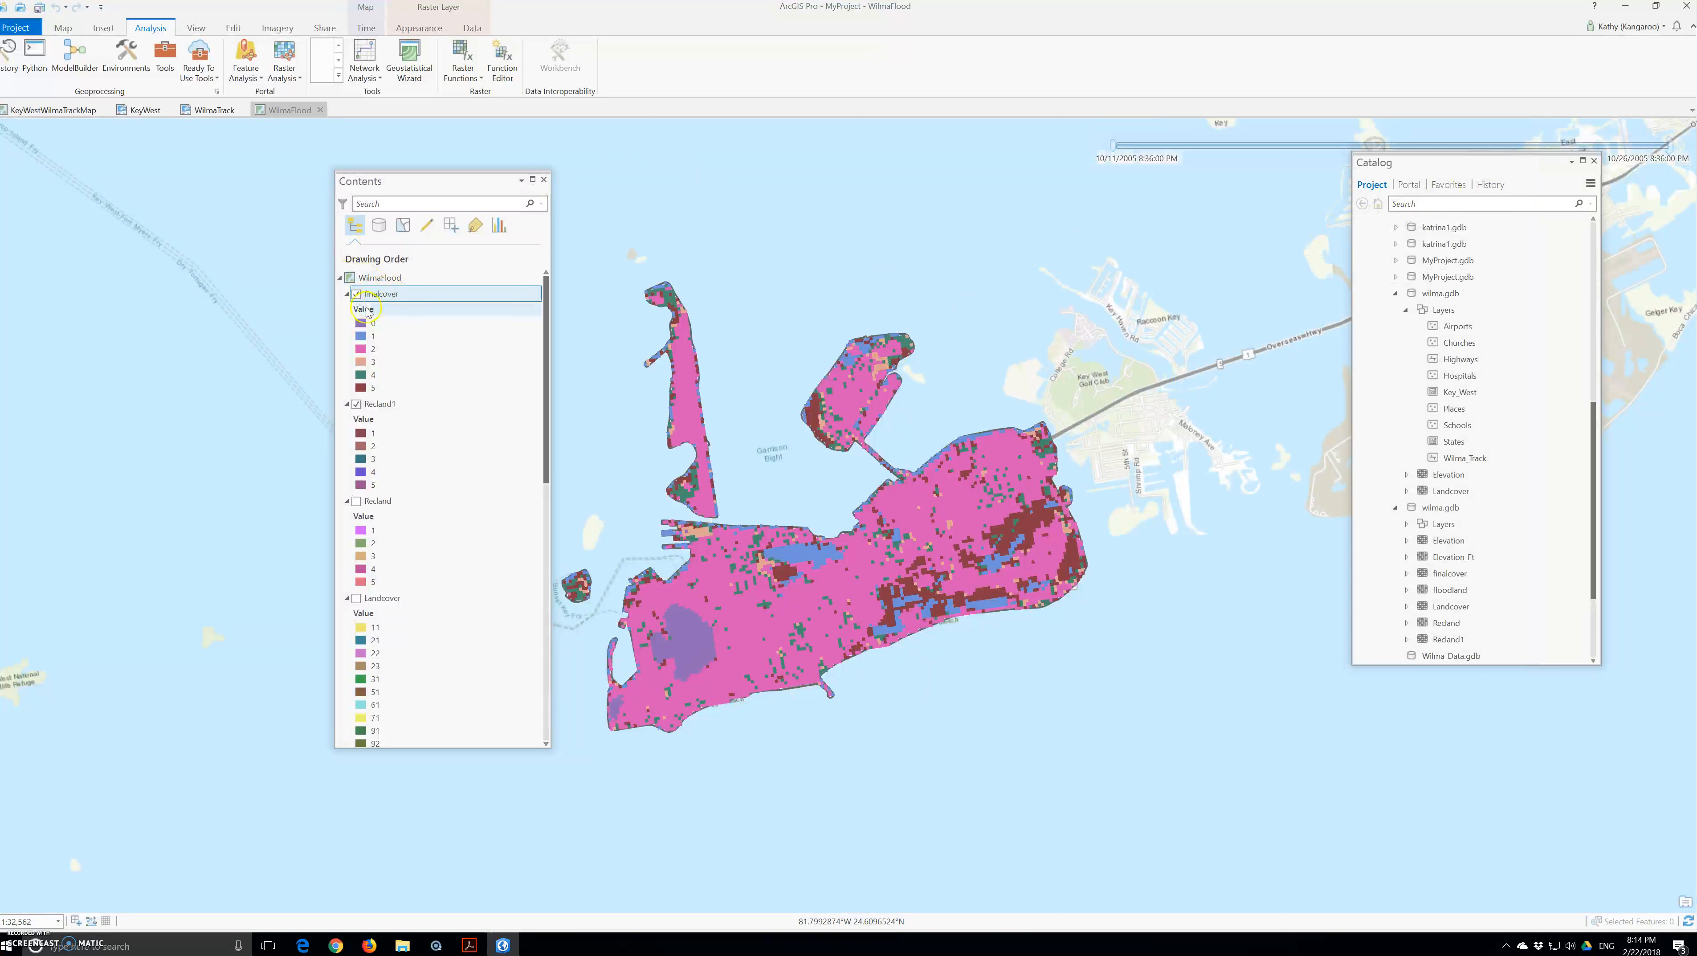
pyautogui.click(346, 294)
pyautogui.click(347, 295)
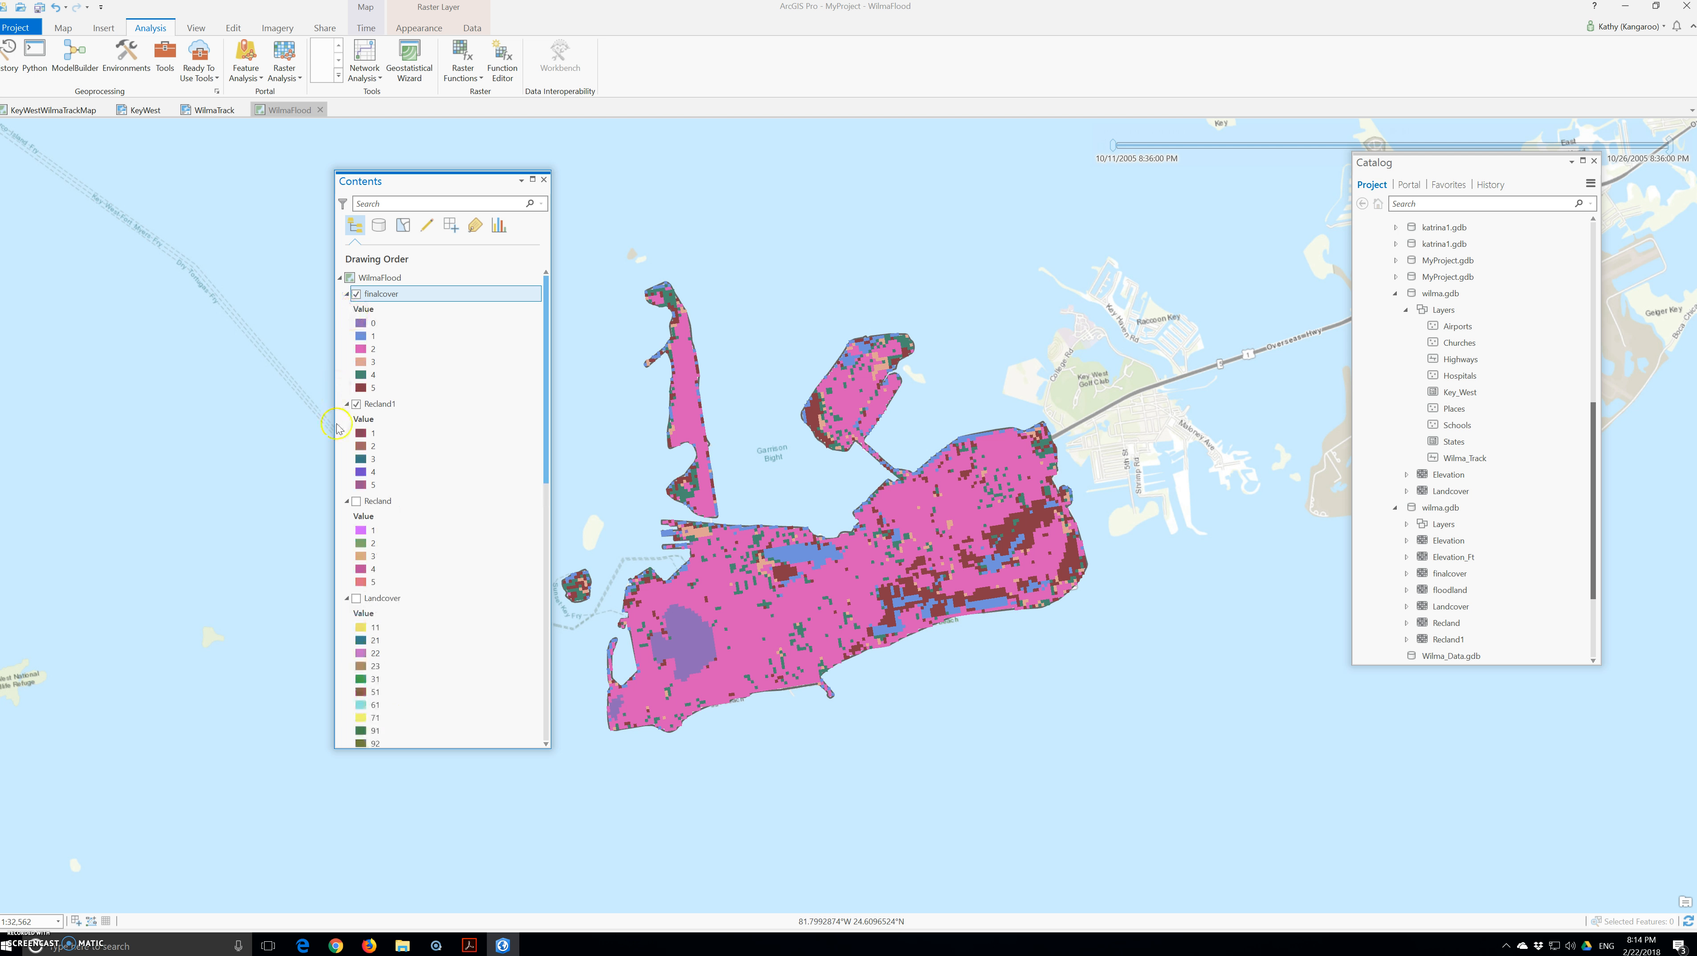
pyautogui.click(357, 405)
# Step: Collapse the Recland1, Recland, Landcover and floodland legends, and move floodland directly below finalcover
pyautogui.click(347, 405)
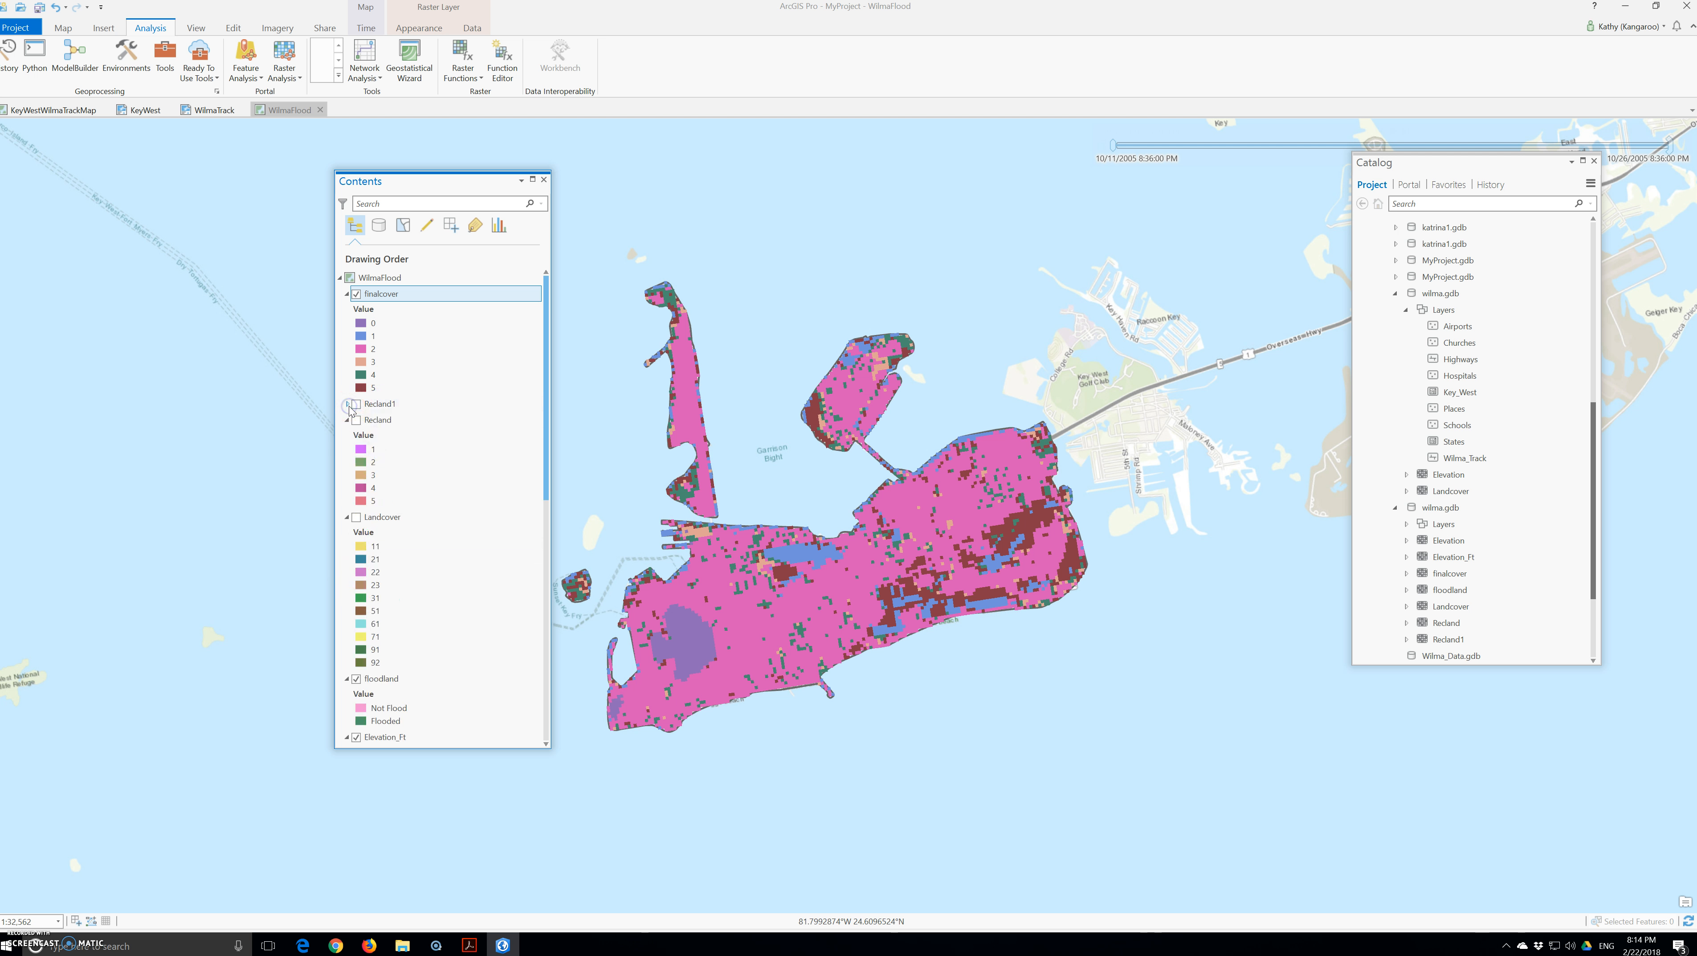
pyautogui.click(347, 420)
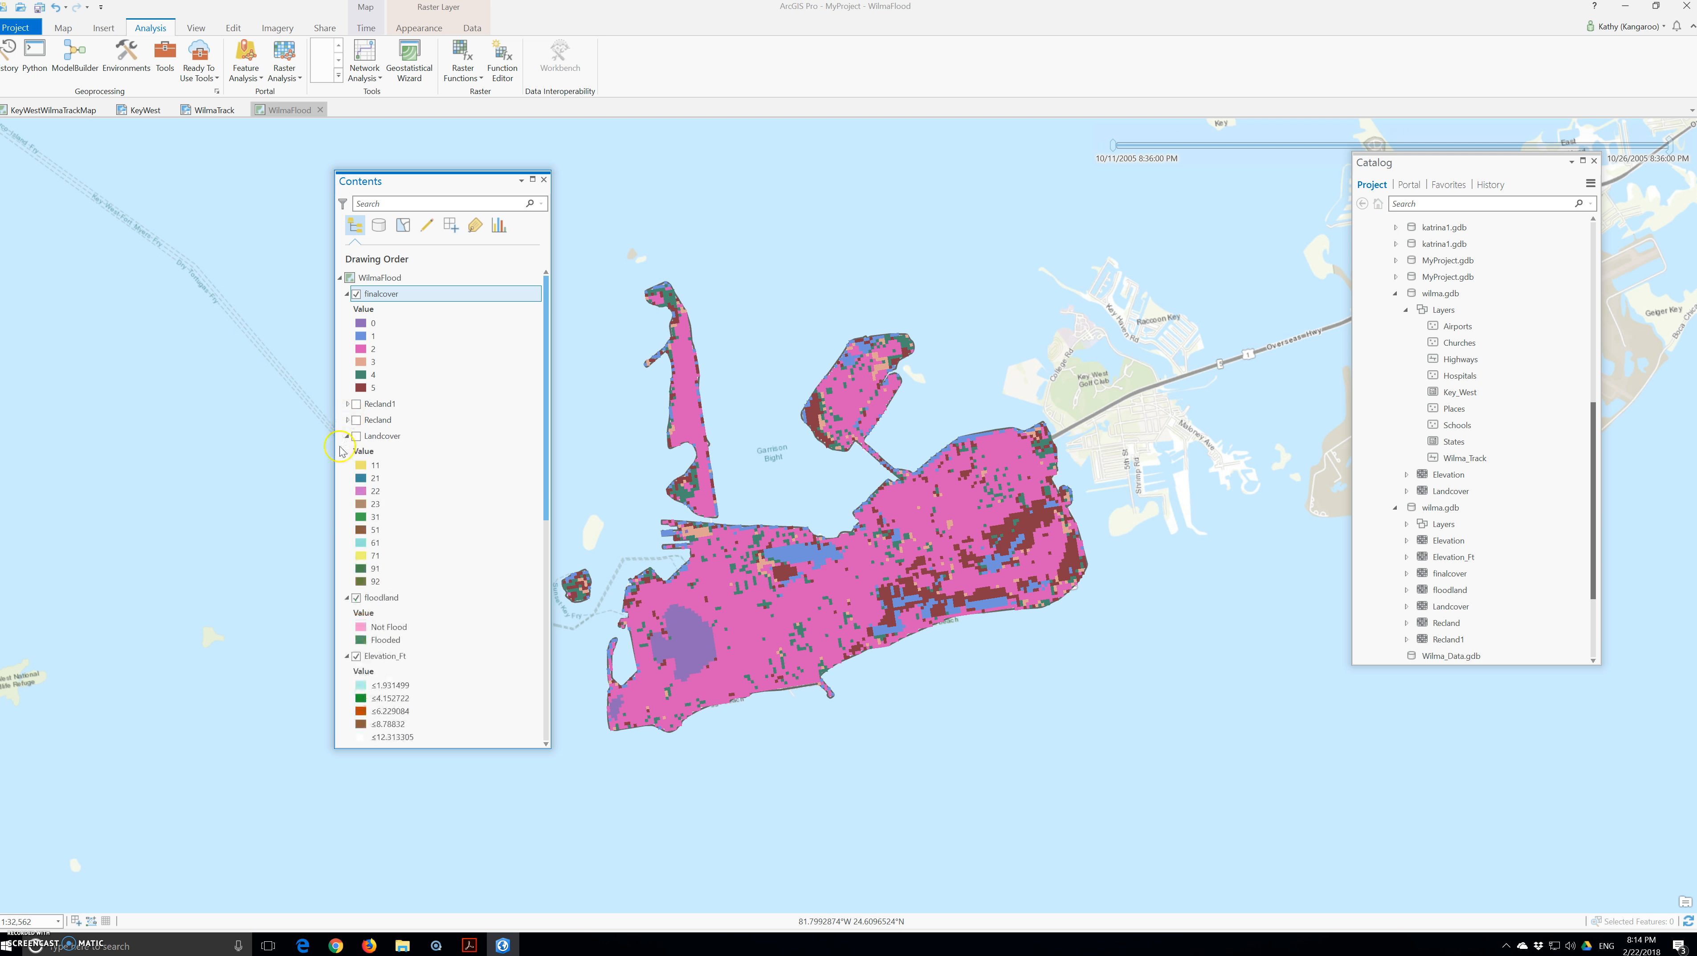
pyautogui.click(346, 436)
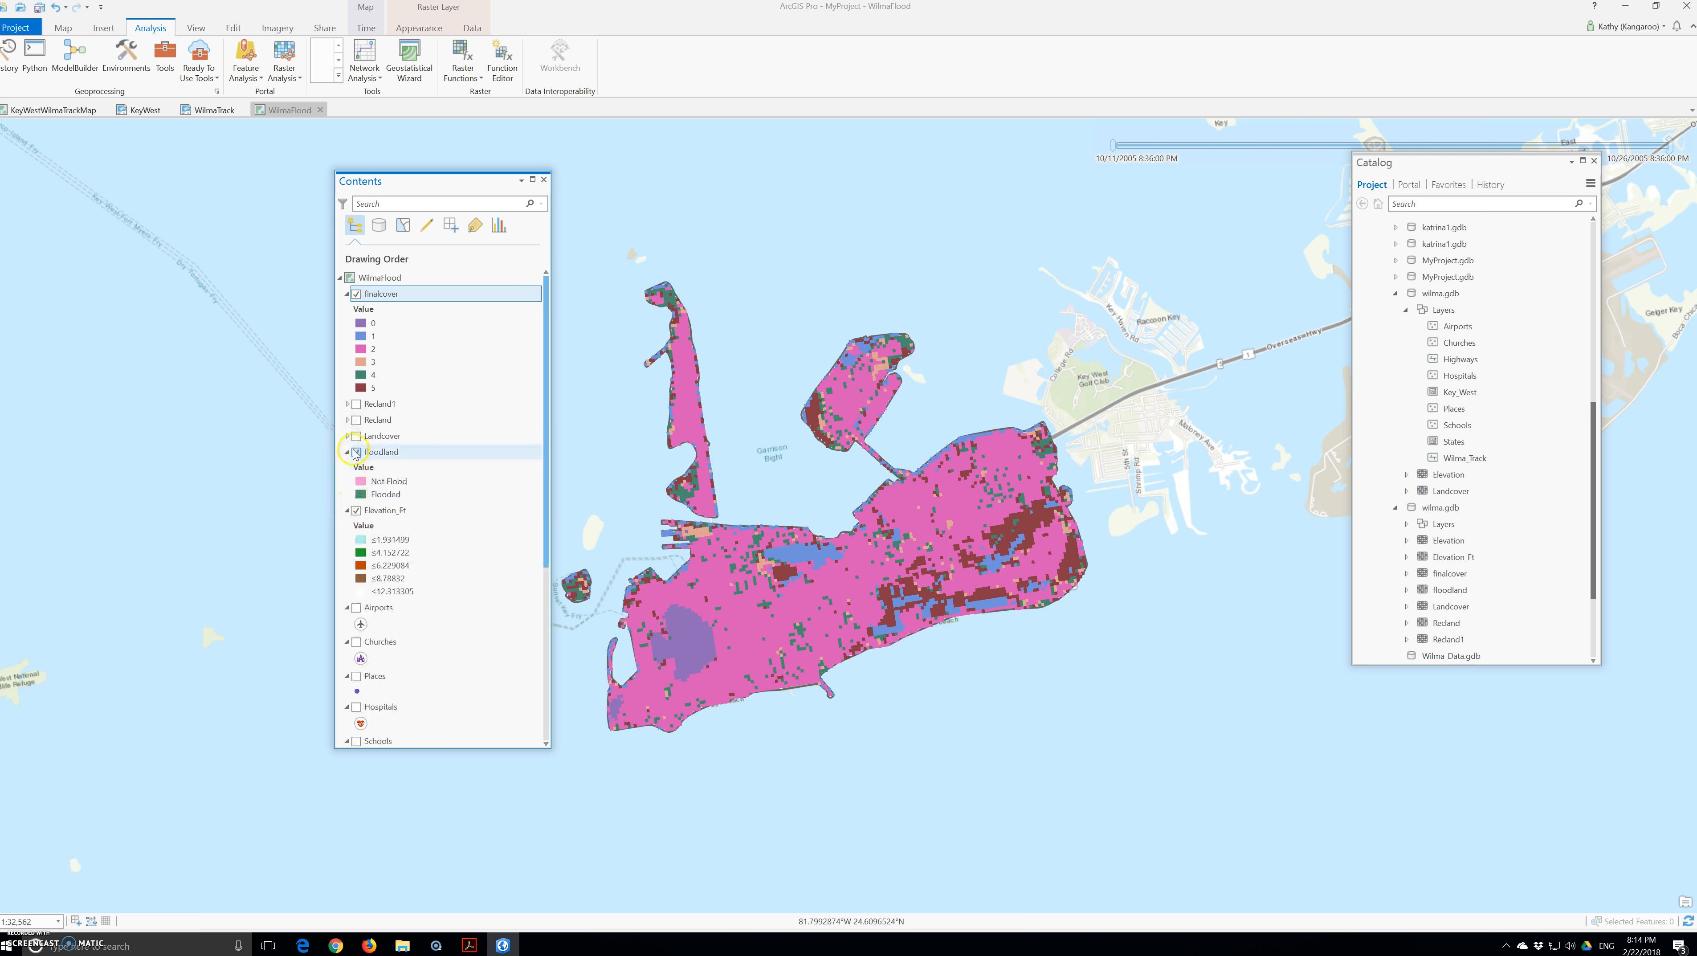
pyautogui.click(349, 451)
pyautogui.click(378, 455)
pyautogui.moveTo(378, 455); pyautogui.dragTo(374, 404)
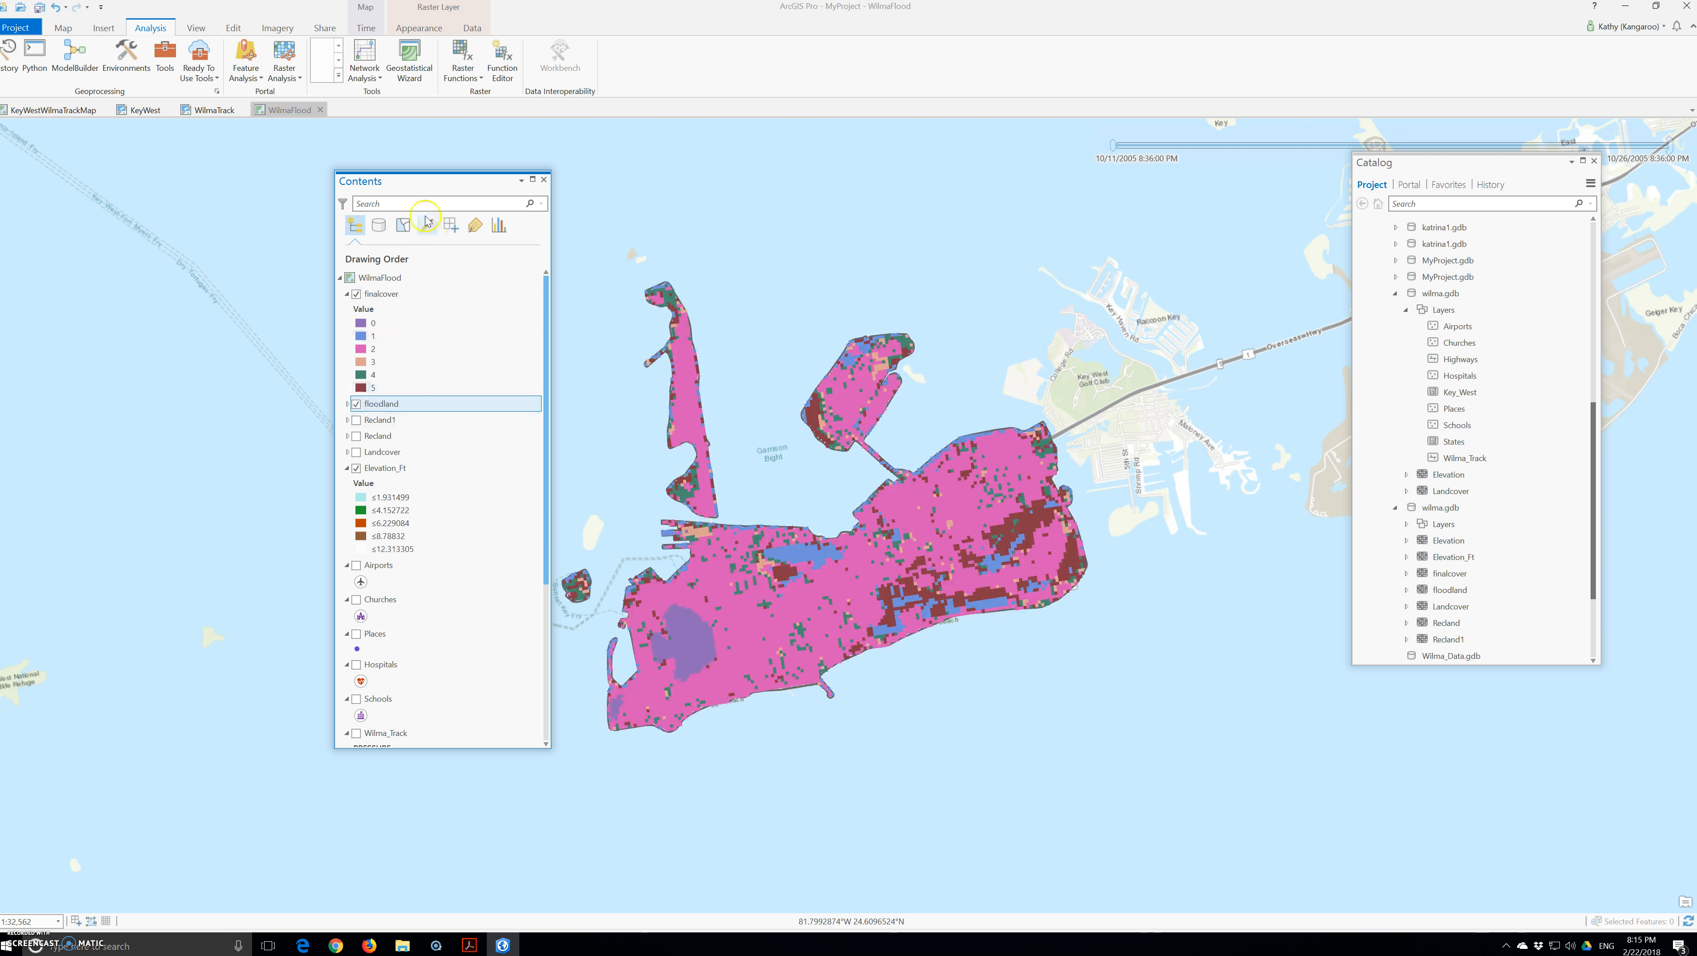
# Step: Rename the finalcover layer to IsolatedLandCover
pyautogui.click(387, 297)
pyautogui.click(389, 298)
pyautogui.write('IsolatedLandCover')
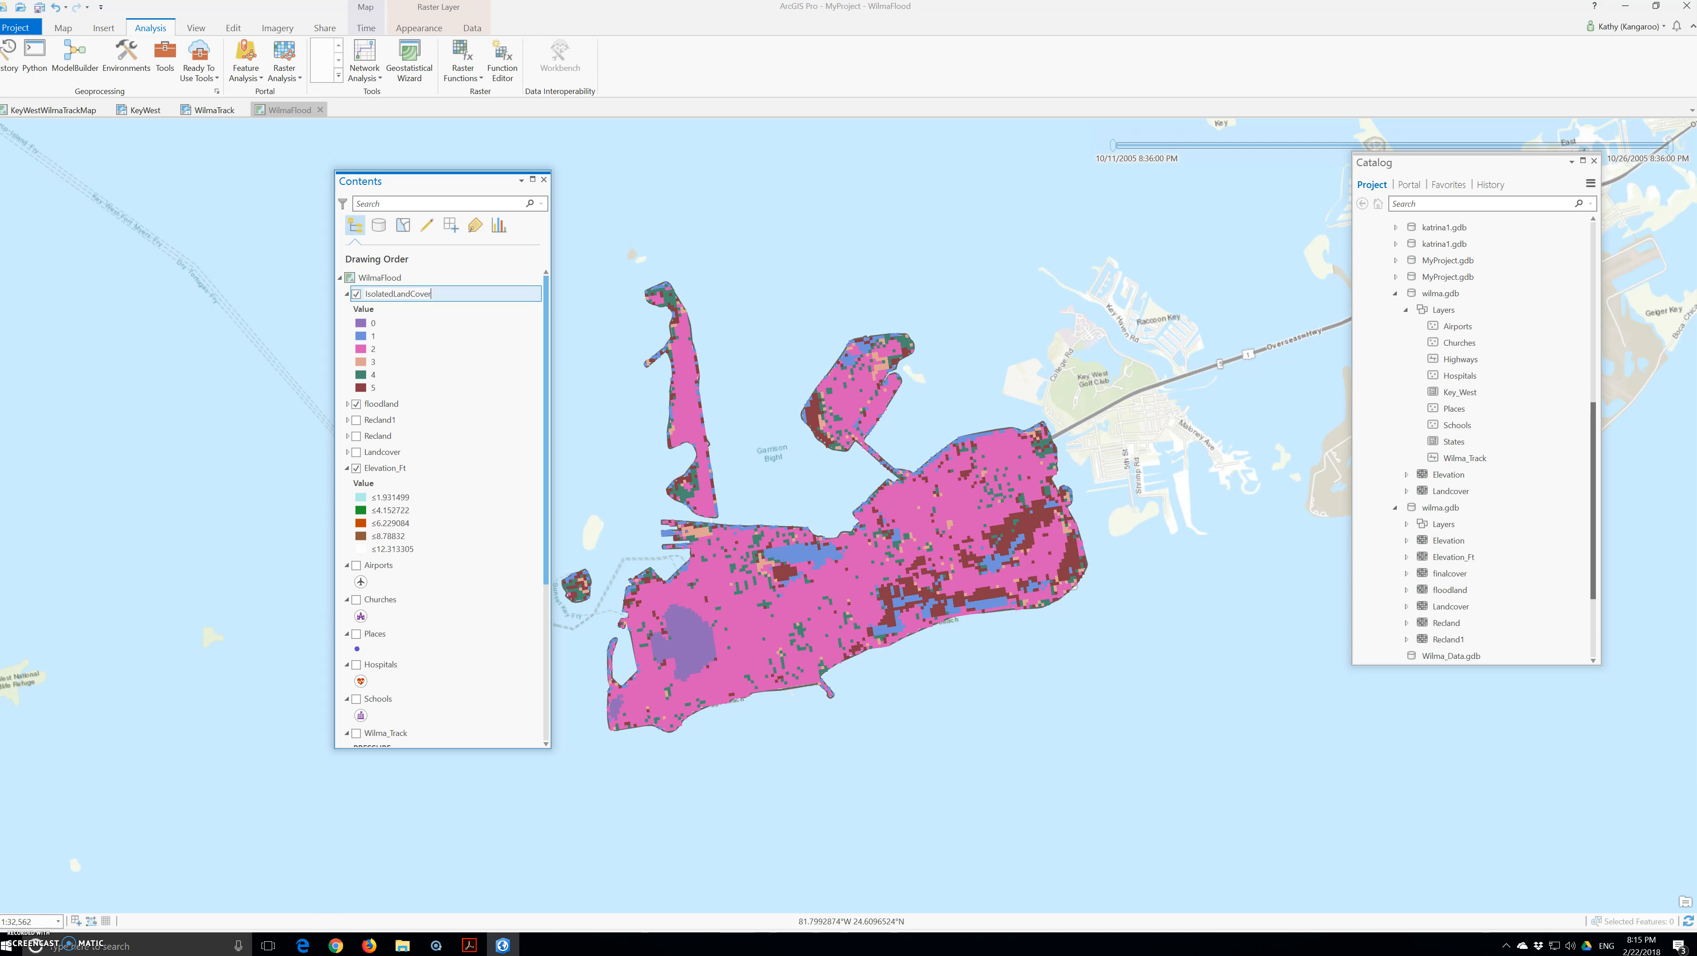
pyautogui.press('Return')
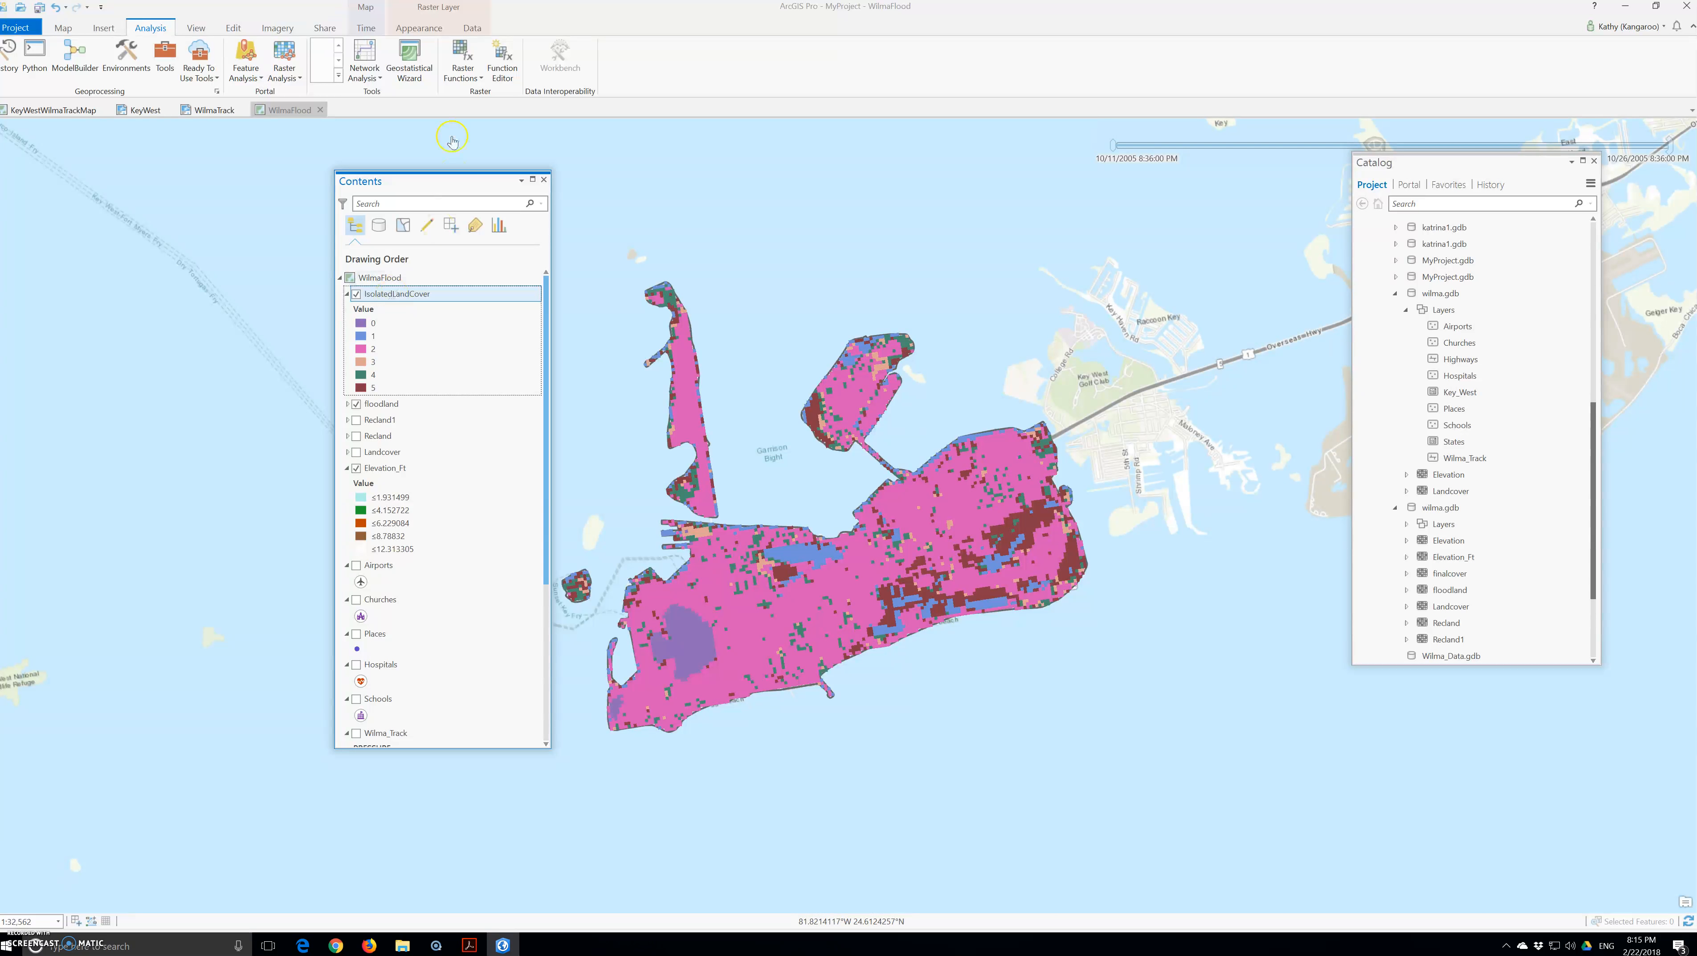
# Step: Open IsolatedLandCover's symbology and make first label edits for values 0 and 1
pyautogui.click(420, 28)
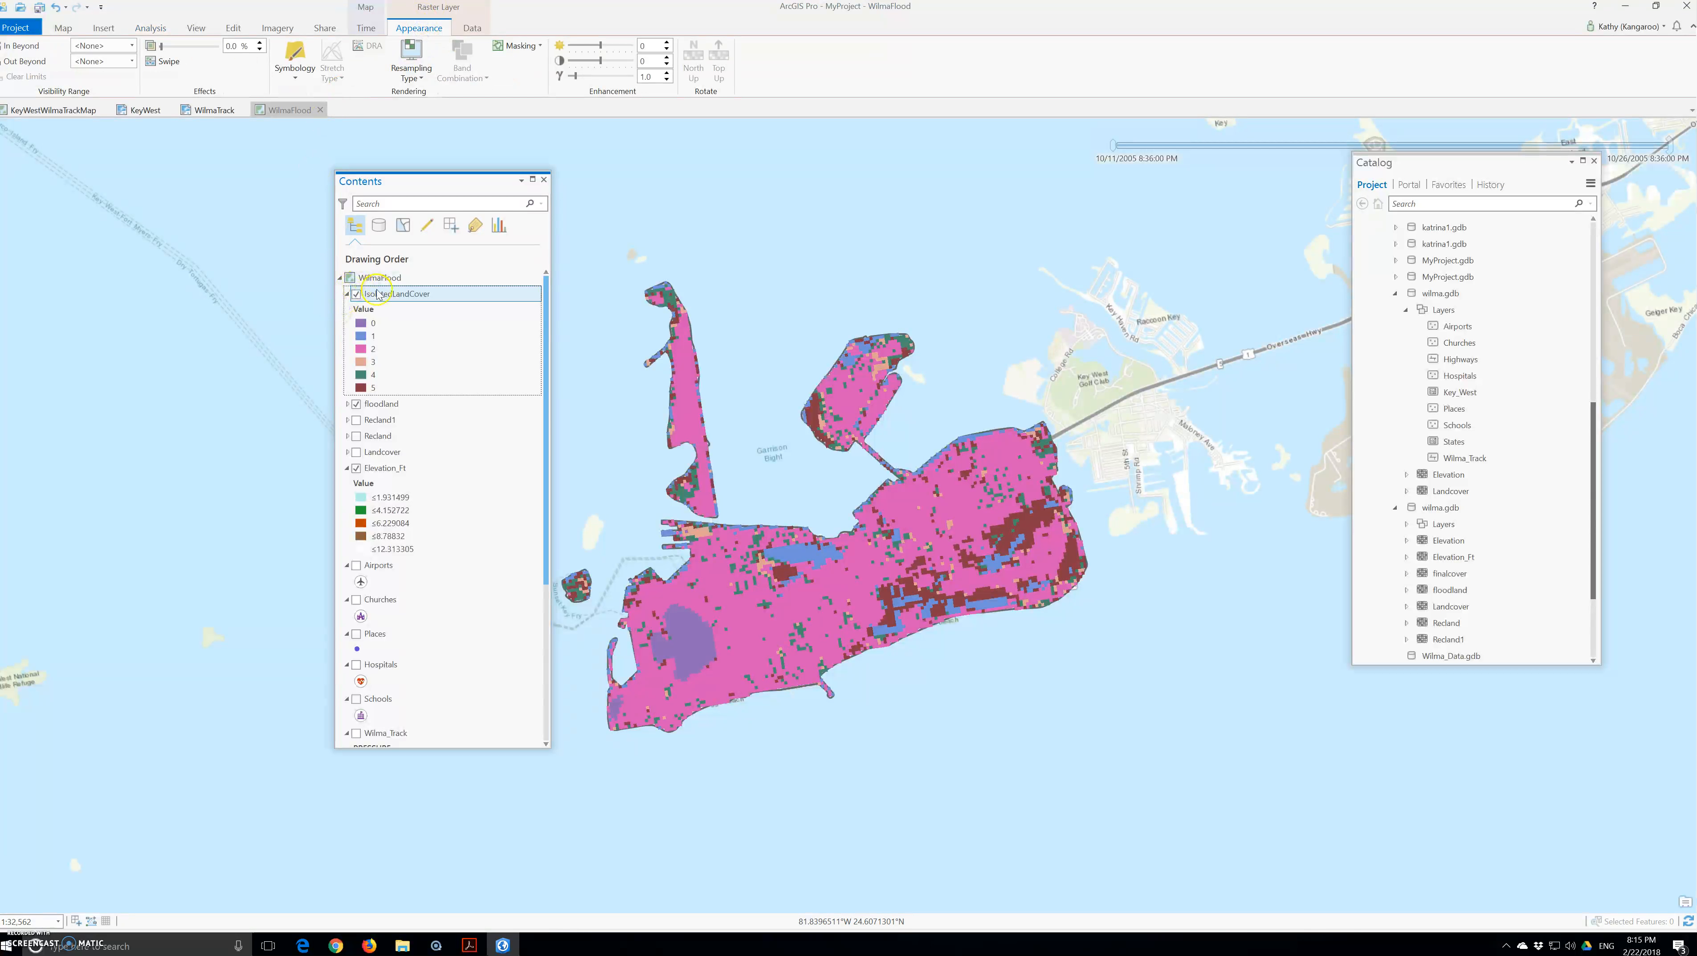
pyautogui.click(293, 64)
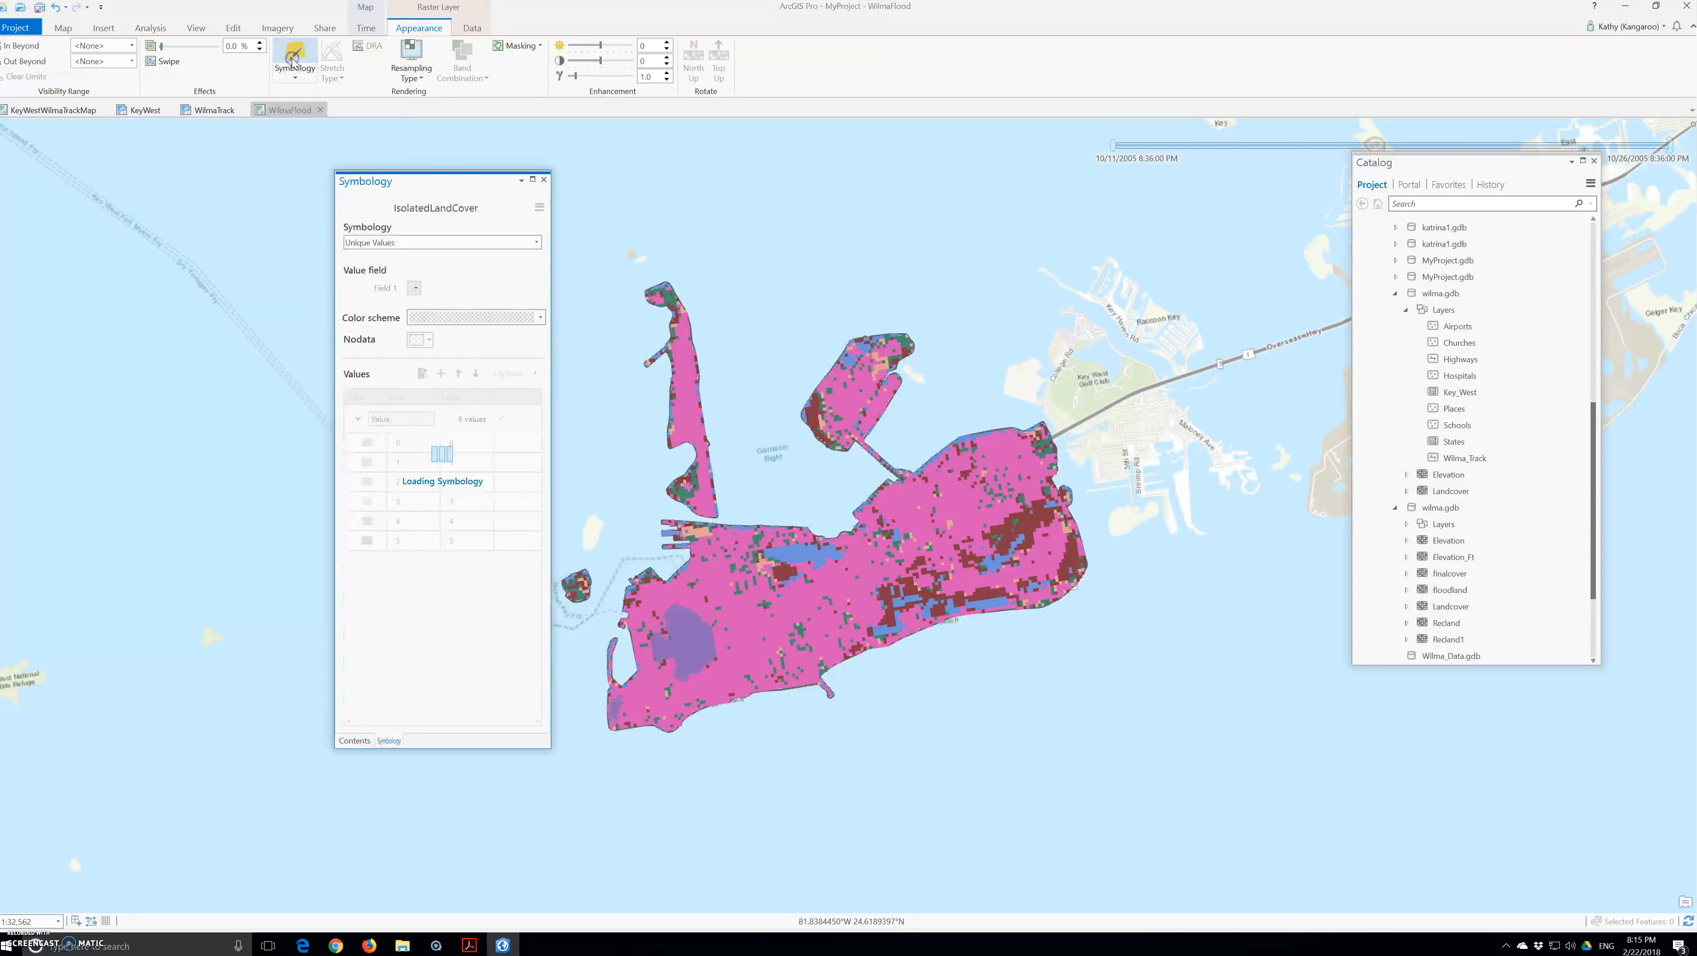
pyautogui.click(462, 445)
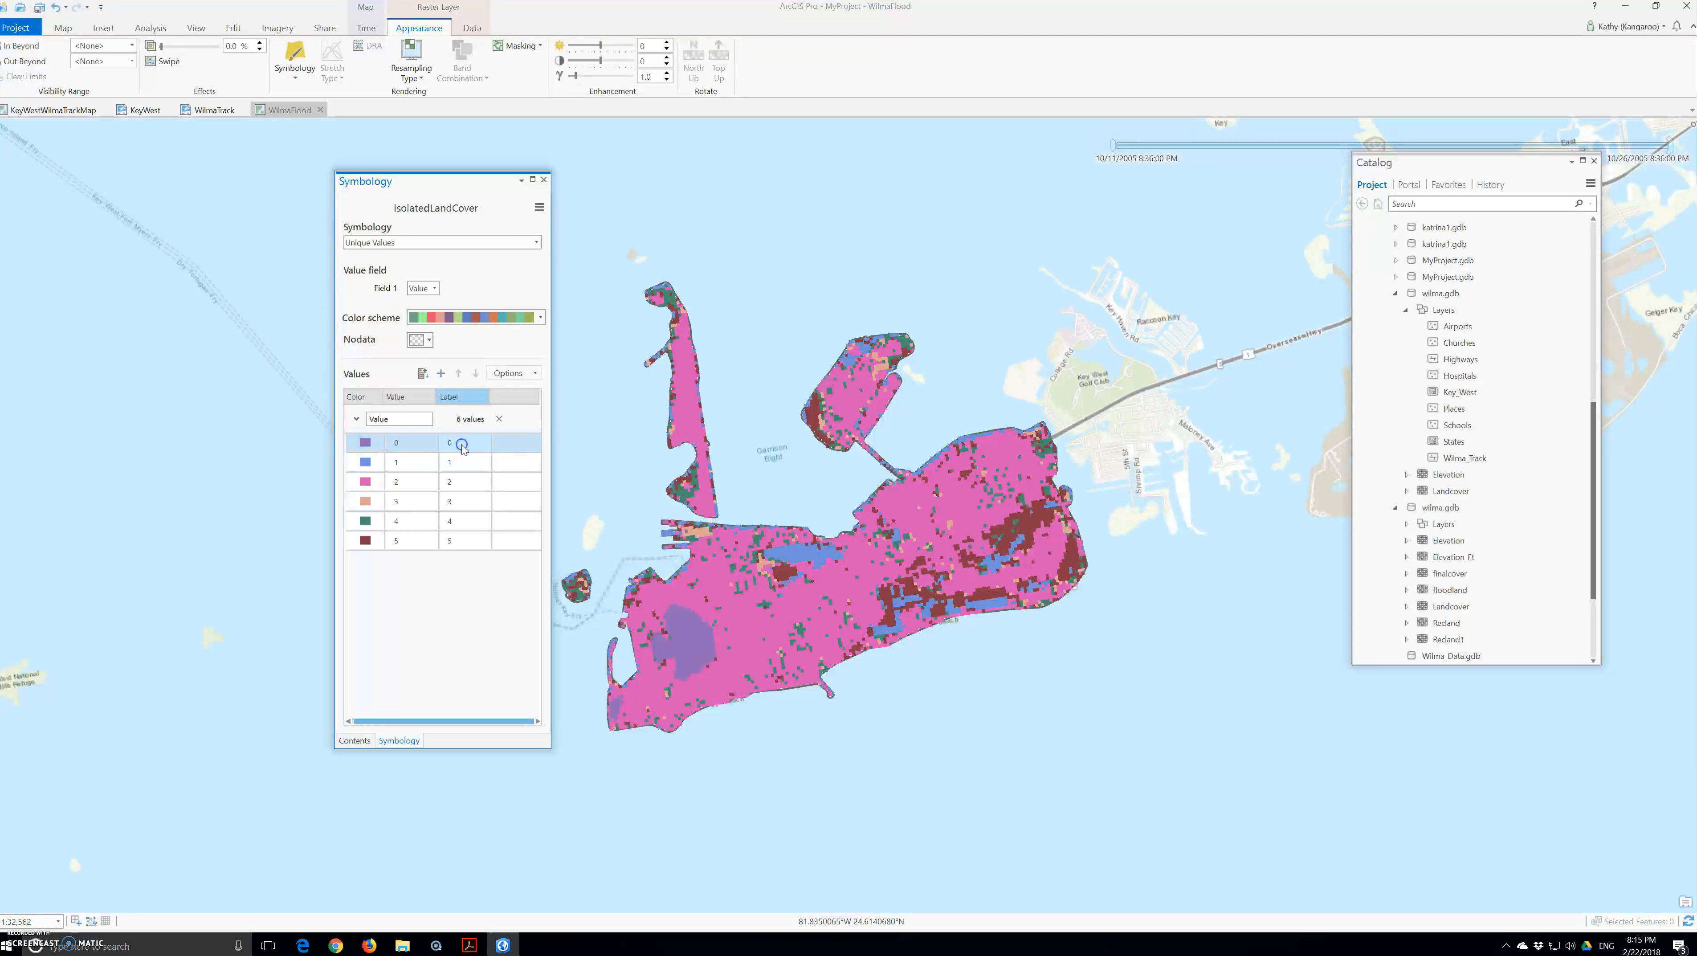
pyautogui.click(467, 452)
pyautogui.write('a')
pyautogui.write('wat')
pyautogui.click(468, 463)
pyautogui.click(467, 462)
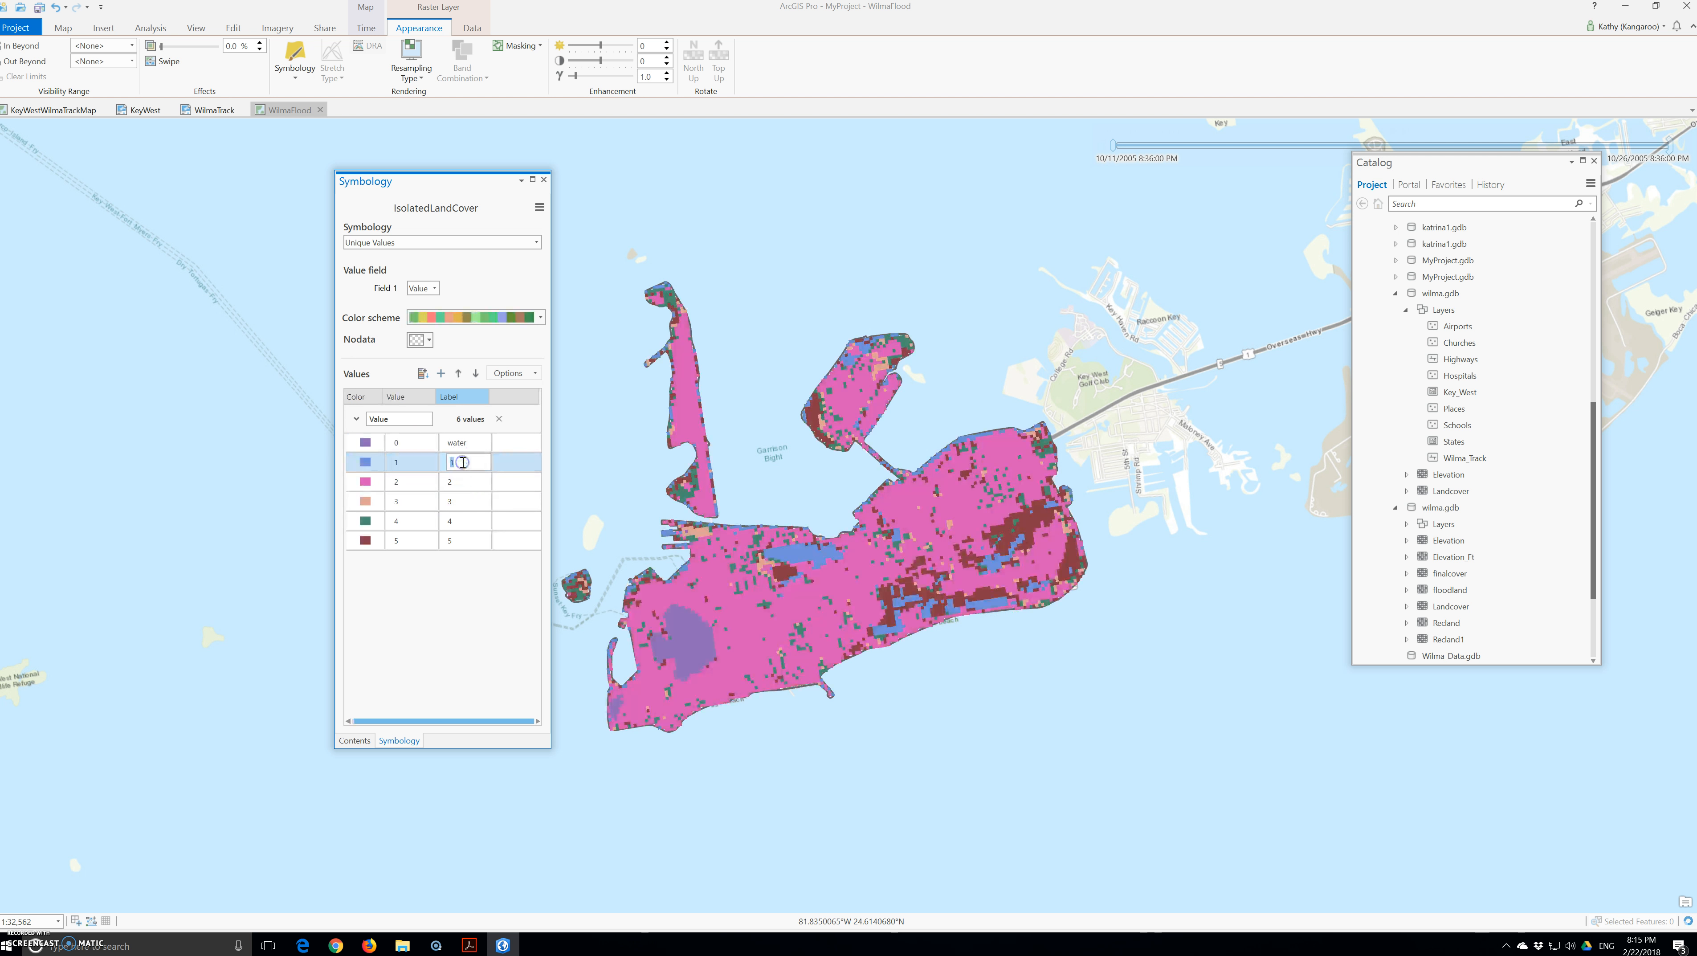
pyautogui.write('develop')
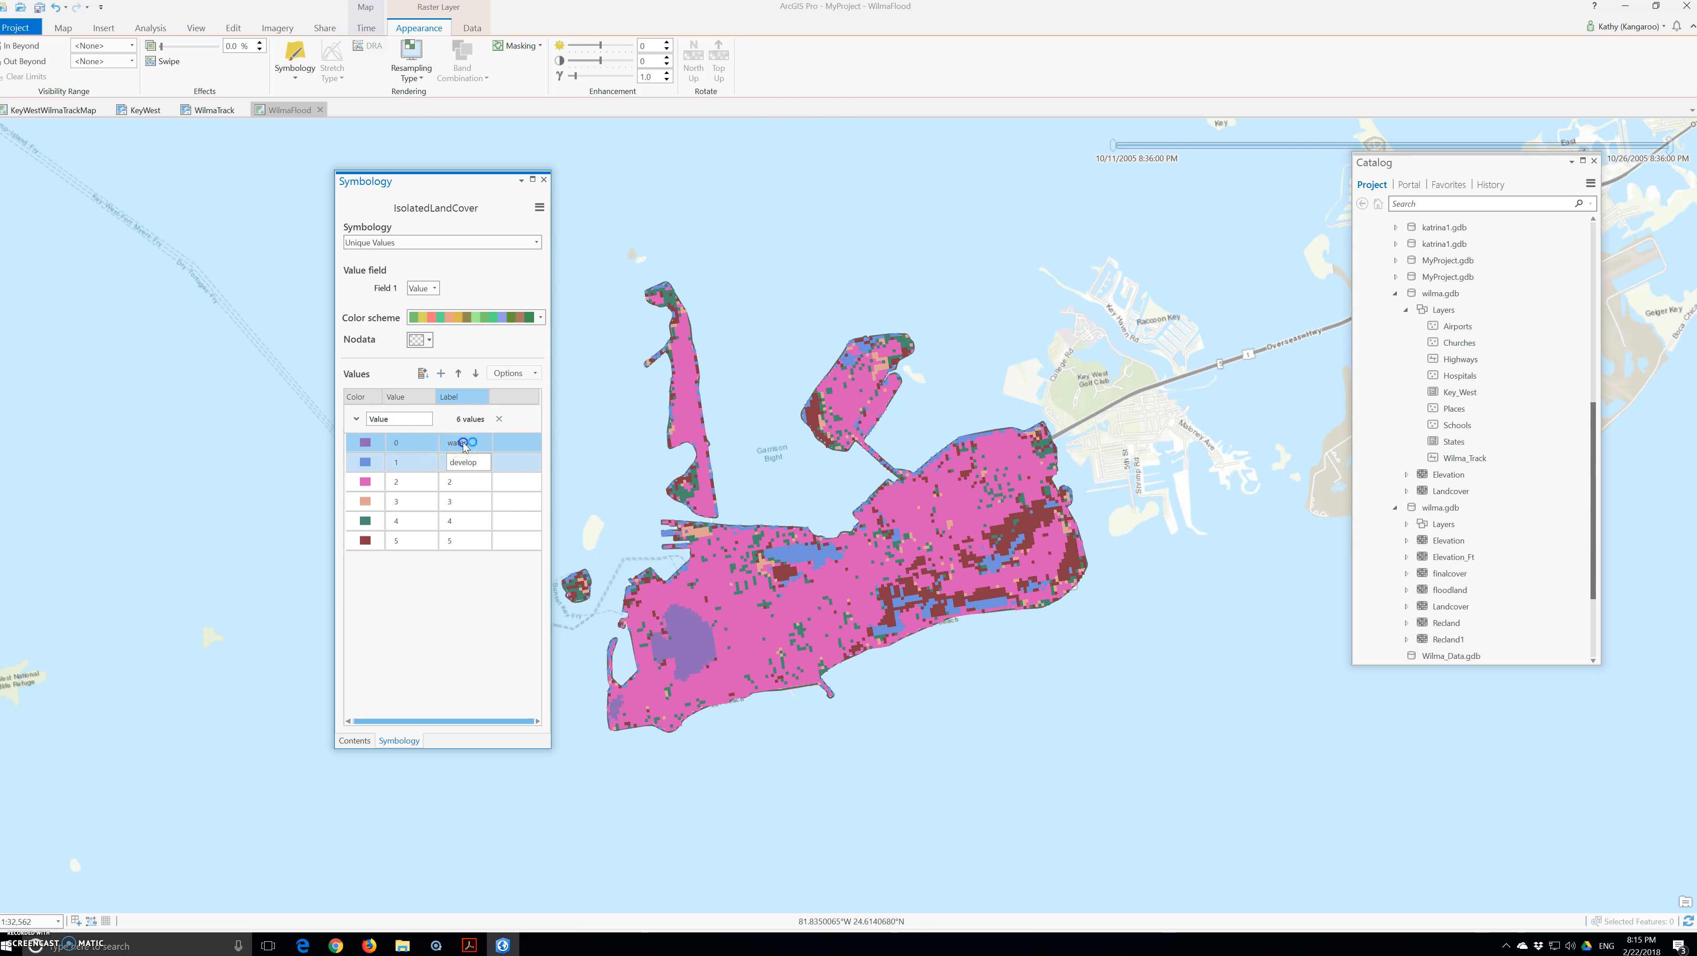
pyautogui.click(371, 444)
# Step: Make the value 0 class colourless and revise the labels for values 0 and 1
pyautogui.click(372, 448)
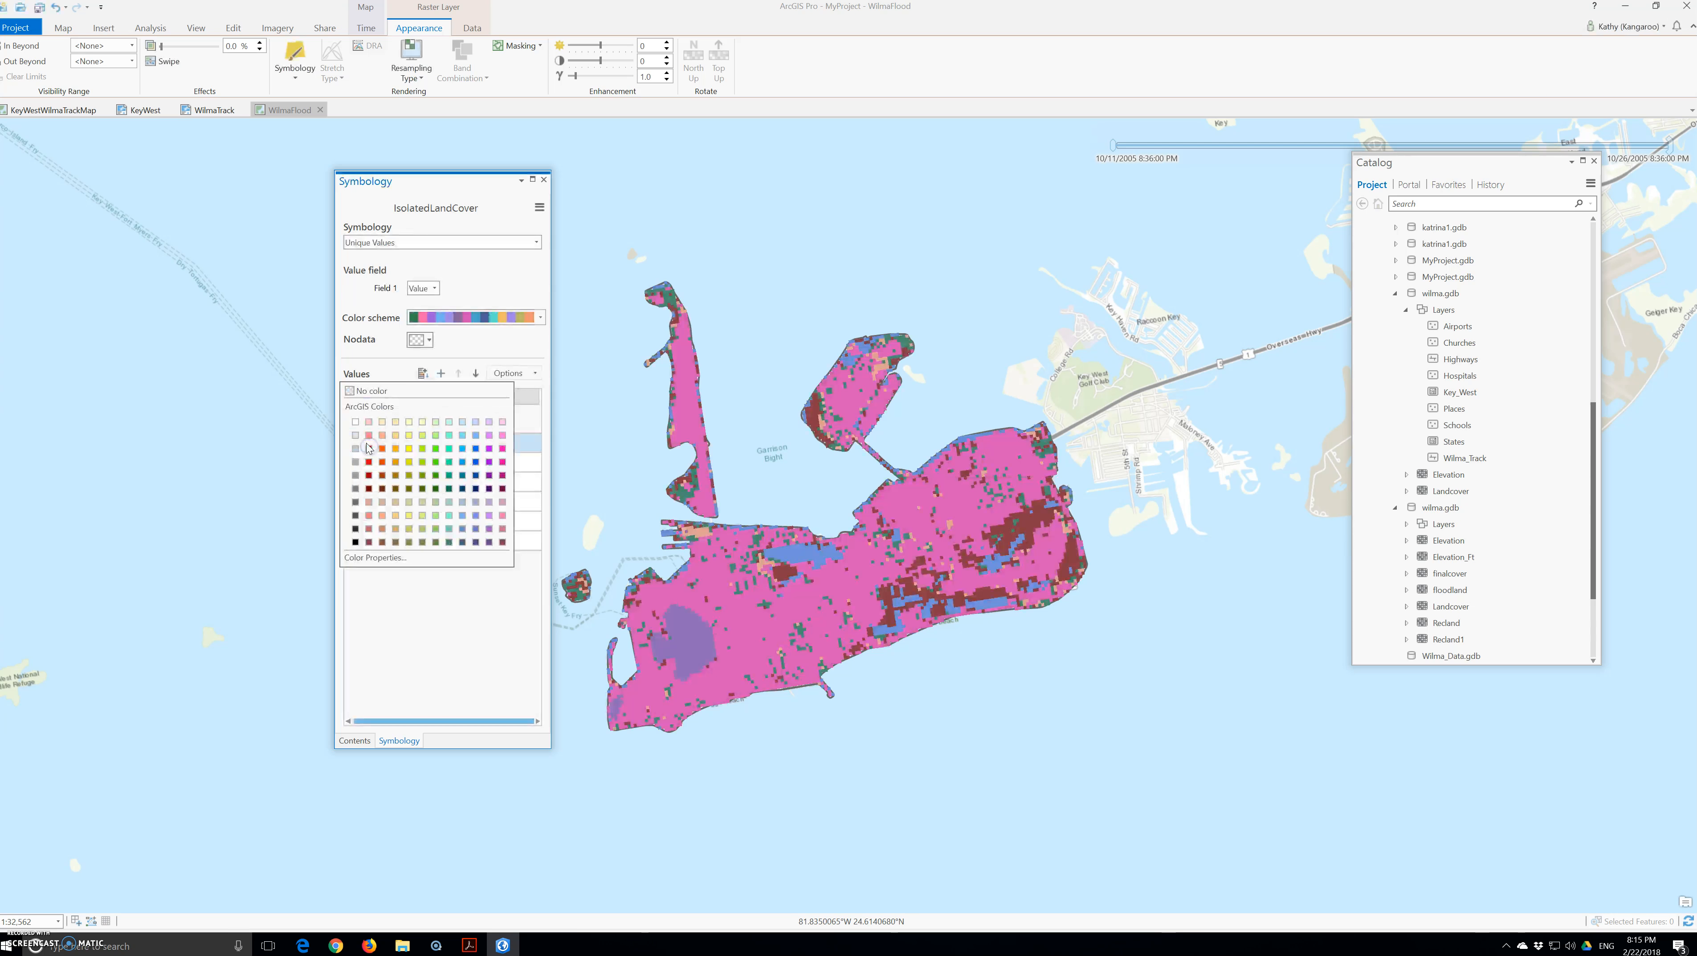
pyautogui.click(396, 395)
pyautogui.click(461, 443)
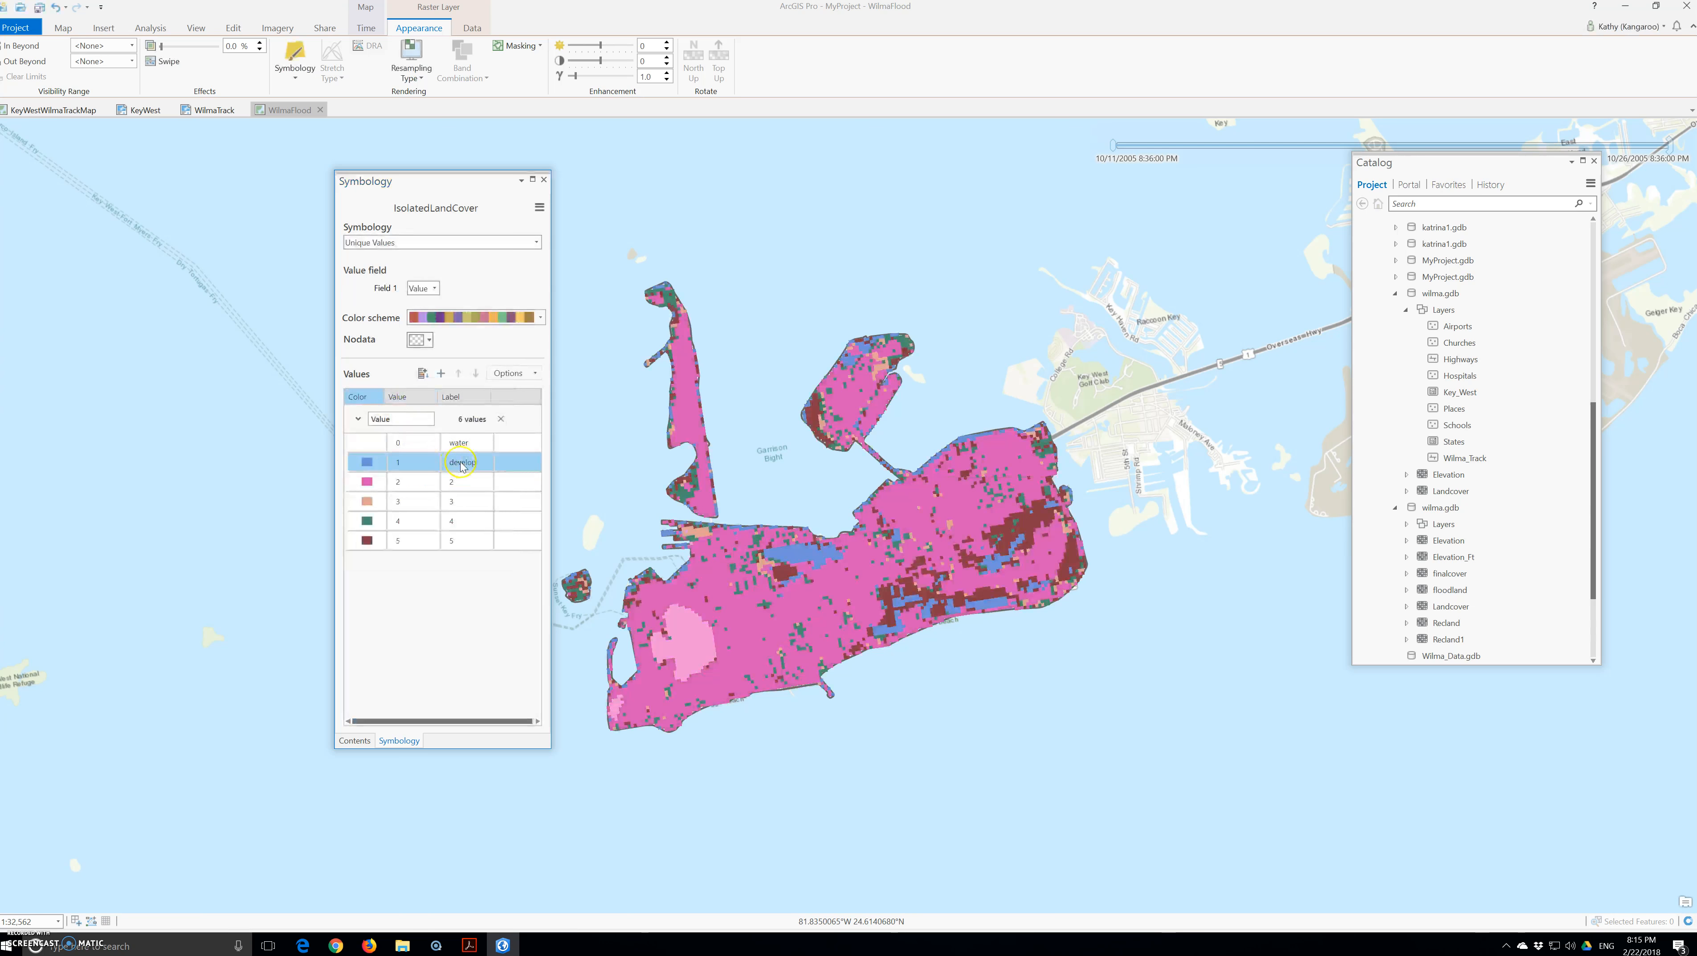
pyautogui.click(468, 446)
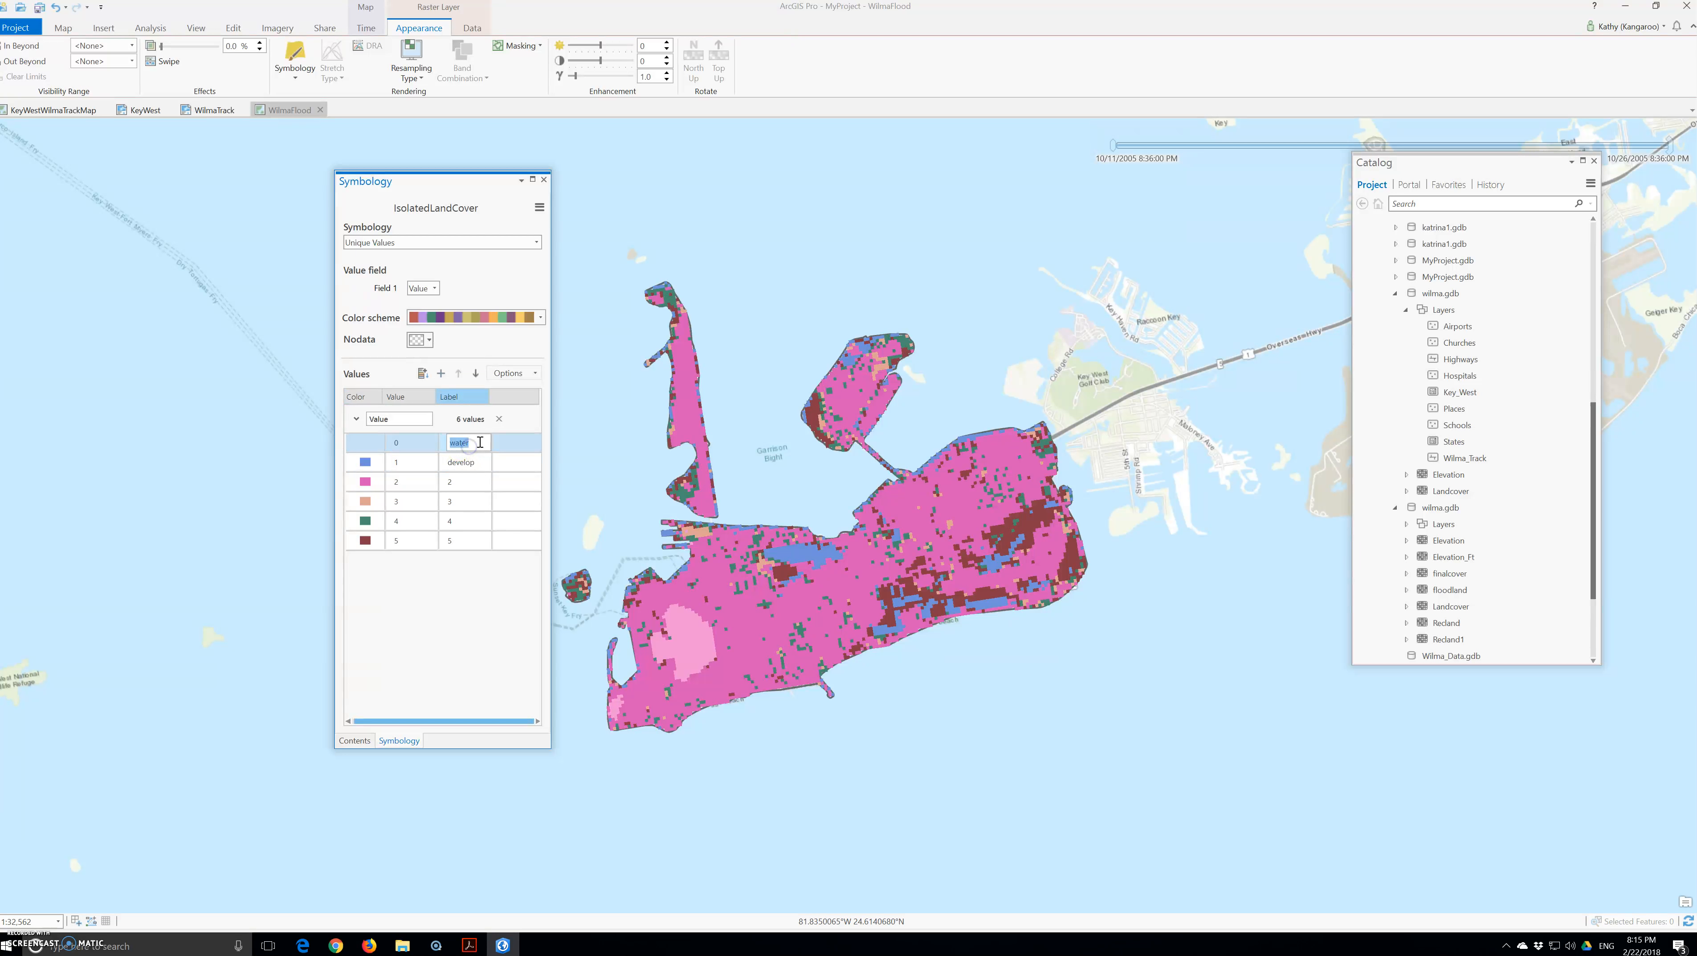
pyautogui.press('Delete')
pyautogui.click(475, 465)
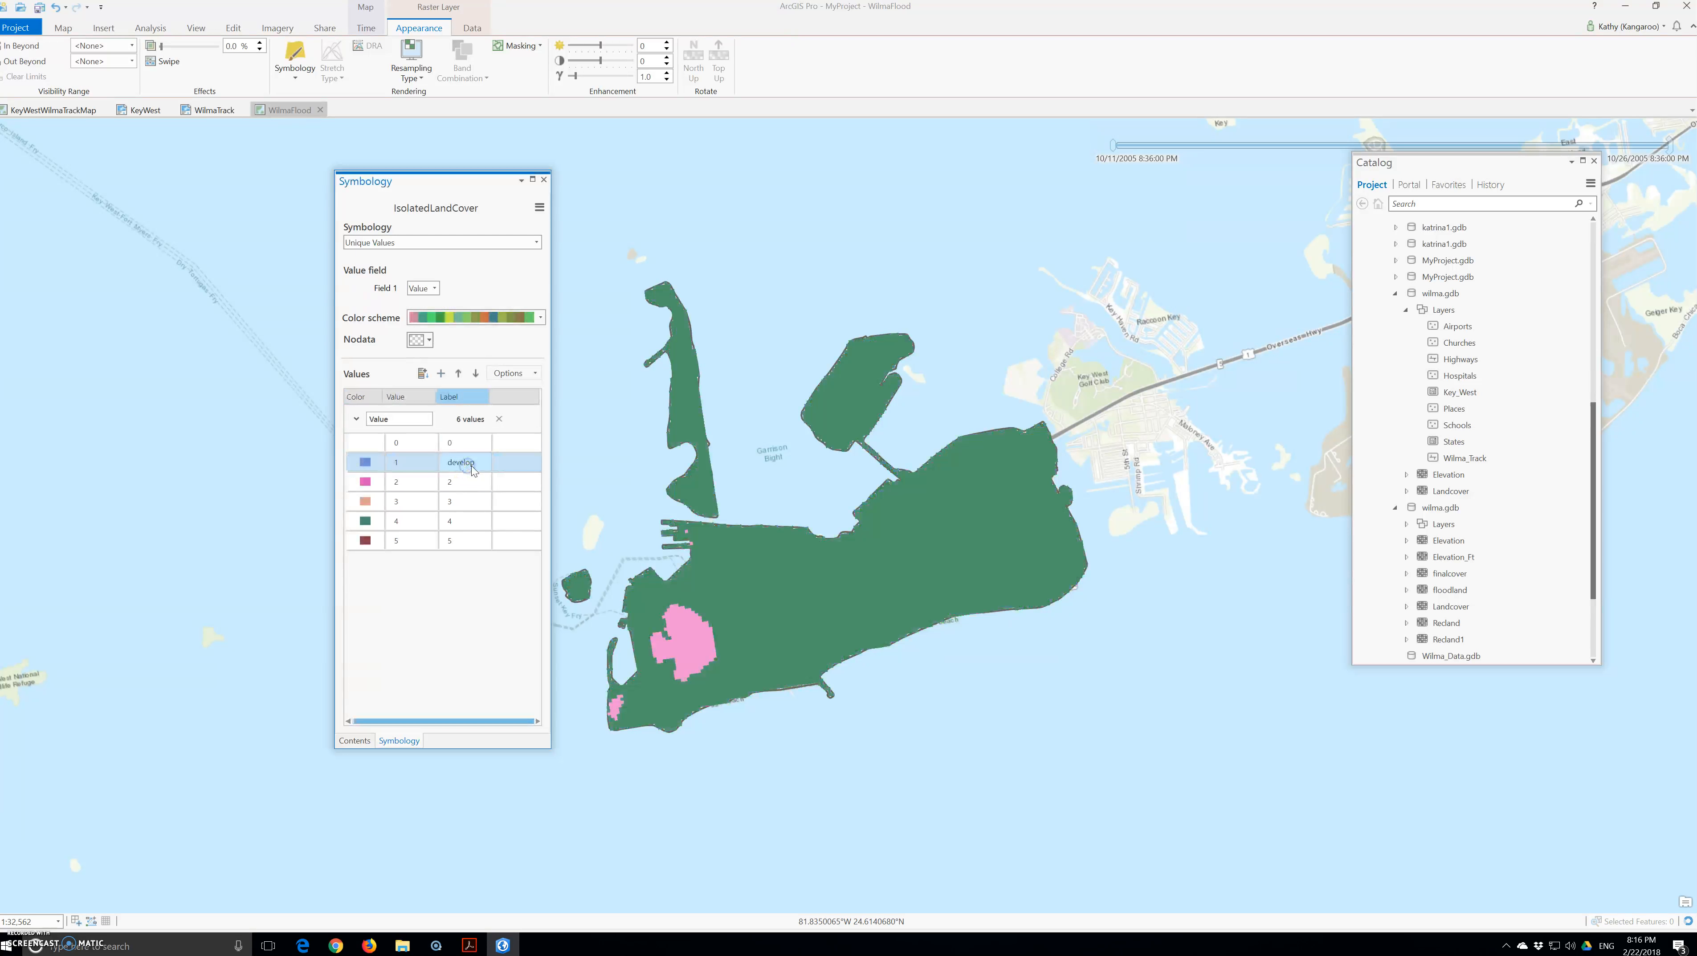
pyautogui.click(475, 467)
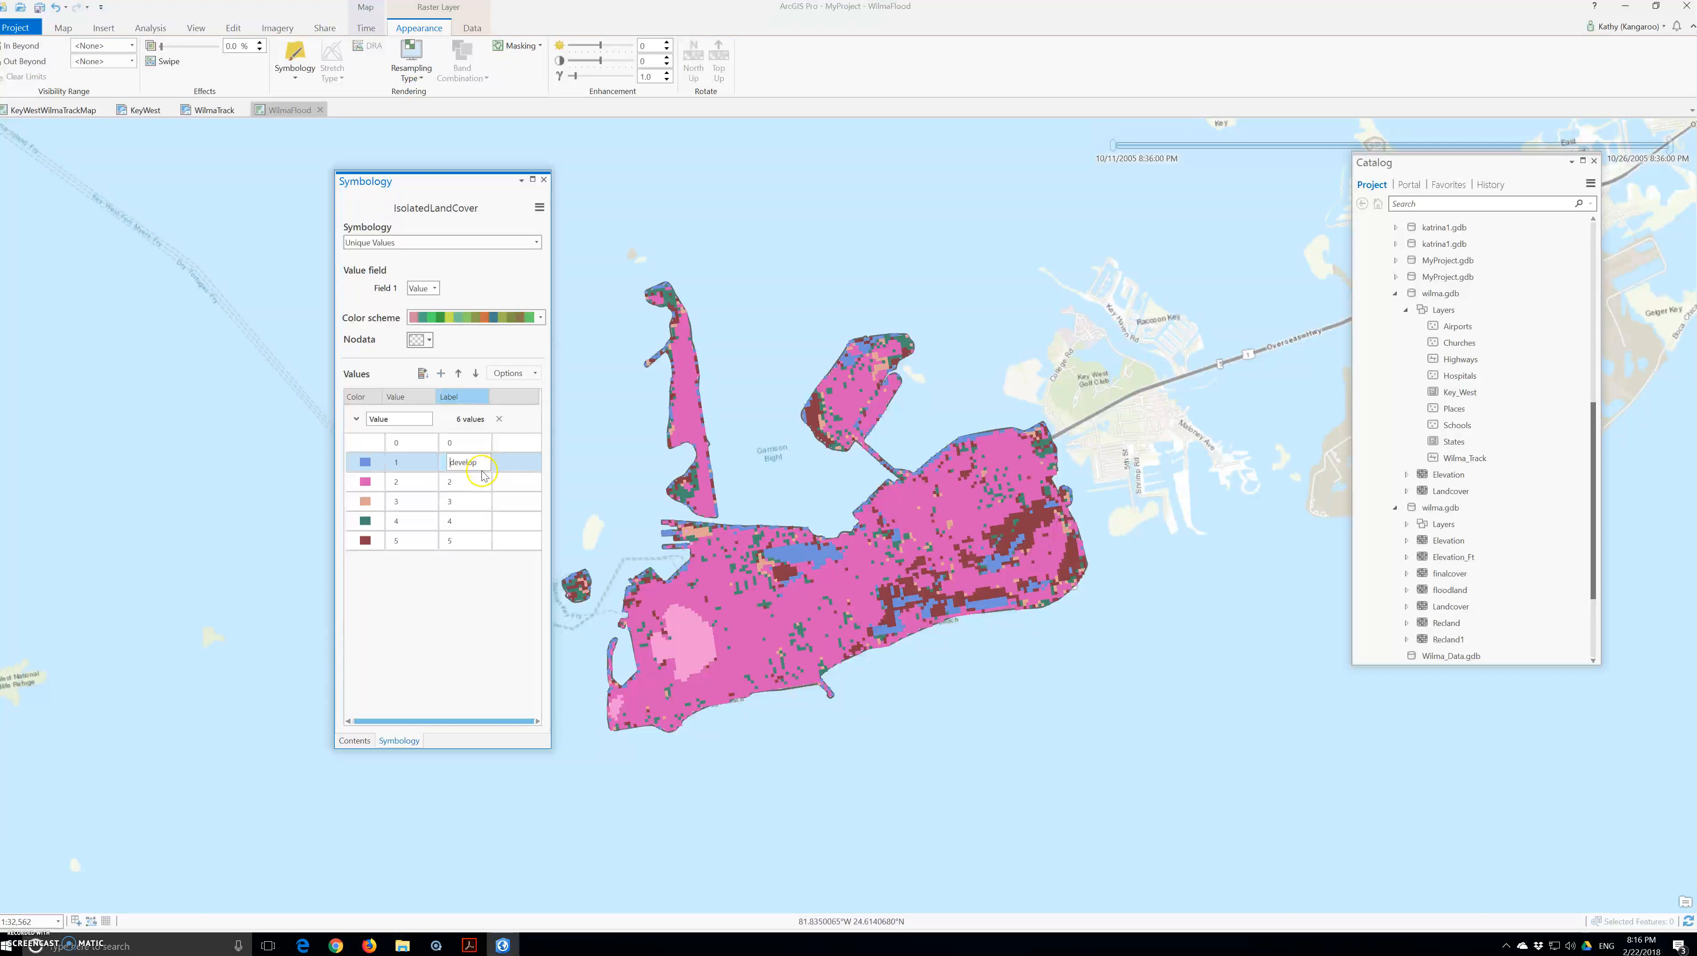
pyautogui.click(482, 480)
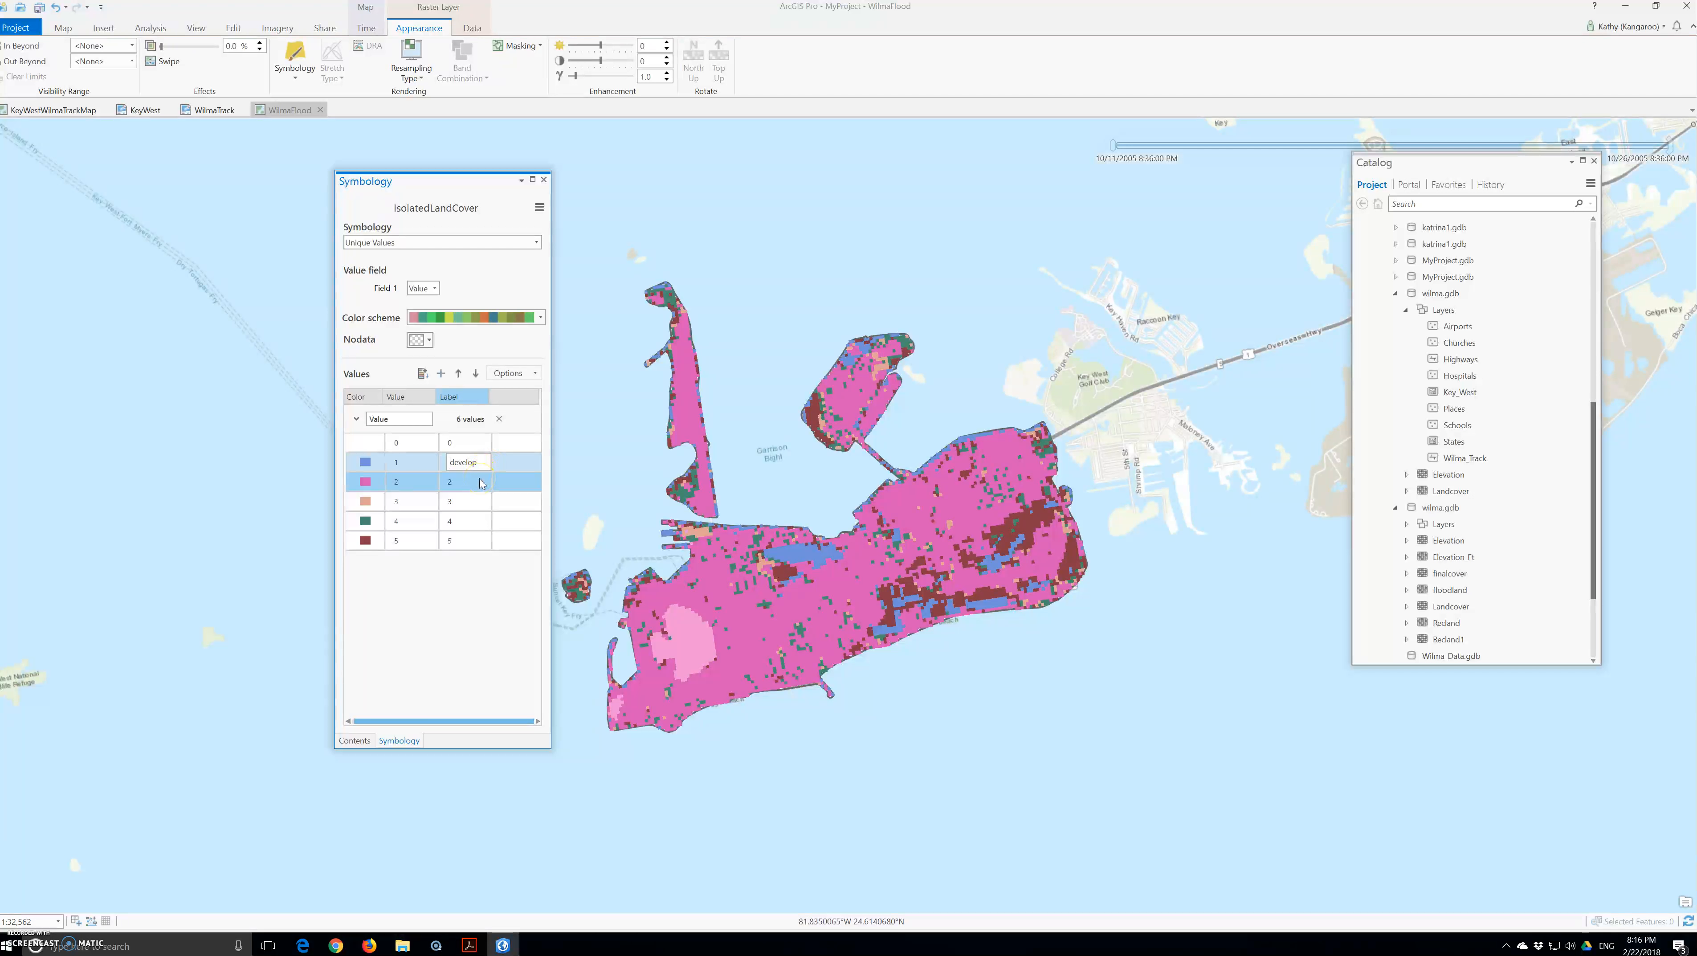
pyautogui.click(478, 467)
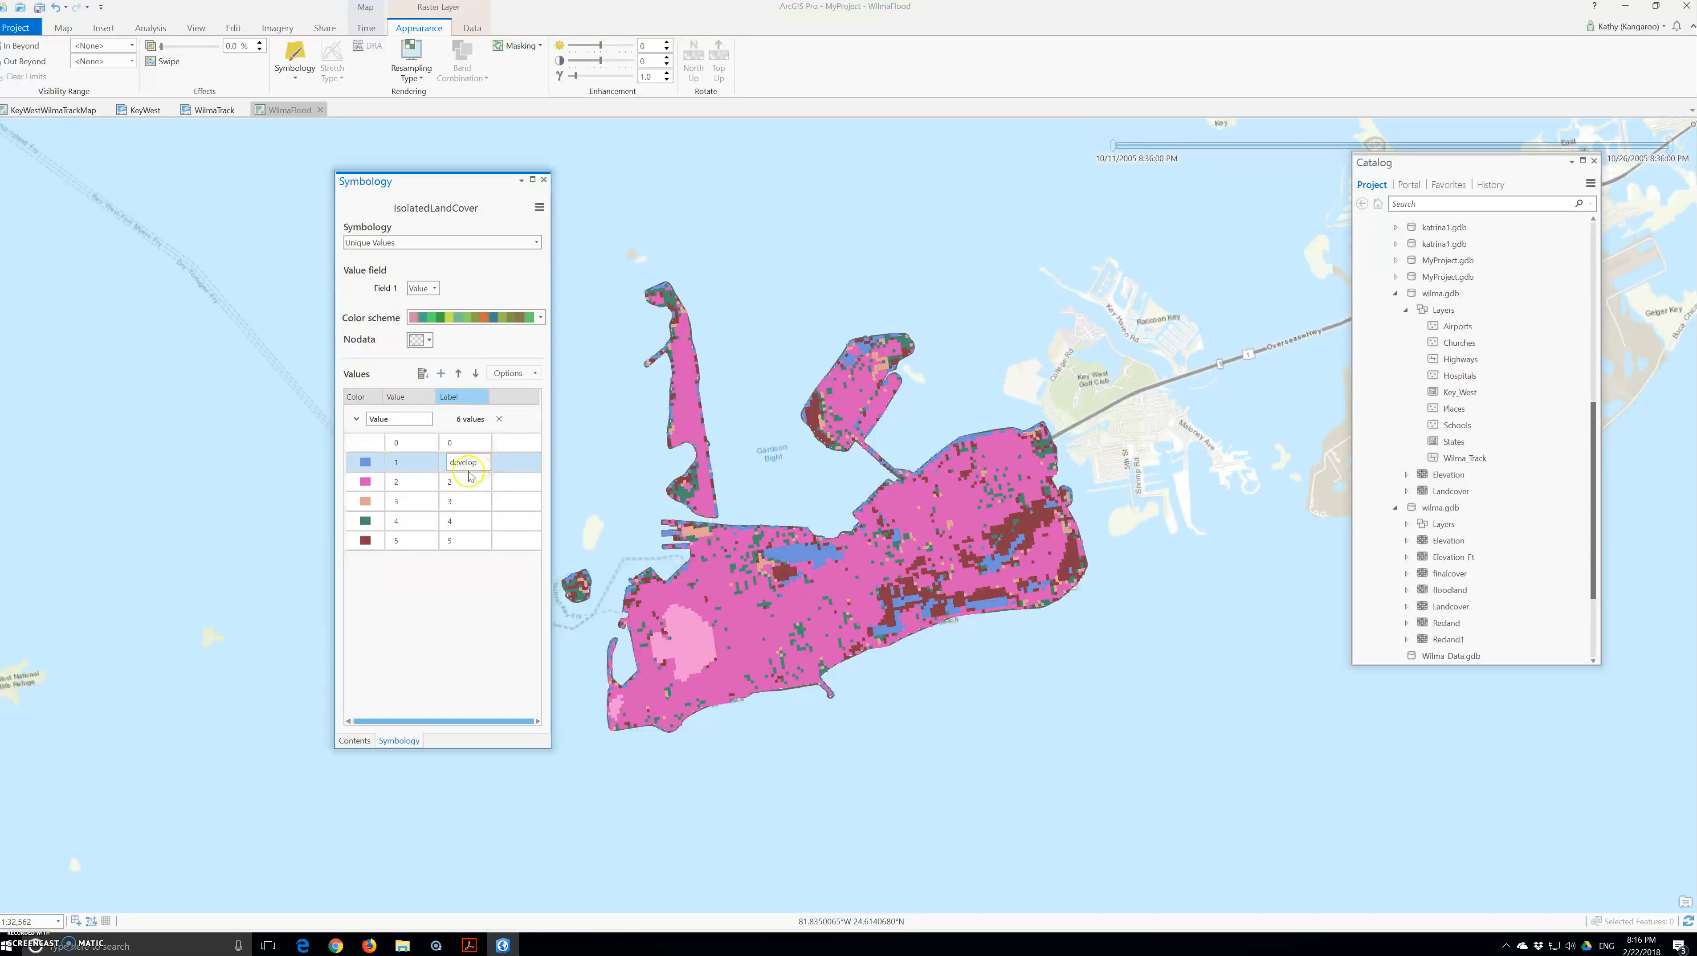
# Step: Label values 0, 1 and 2 as Not Flooded, water and Developed
pyautogui.click(468, 442)
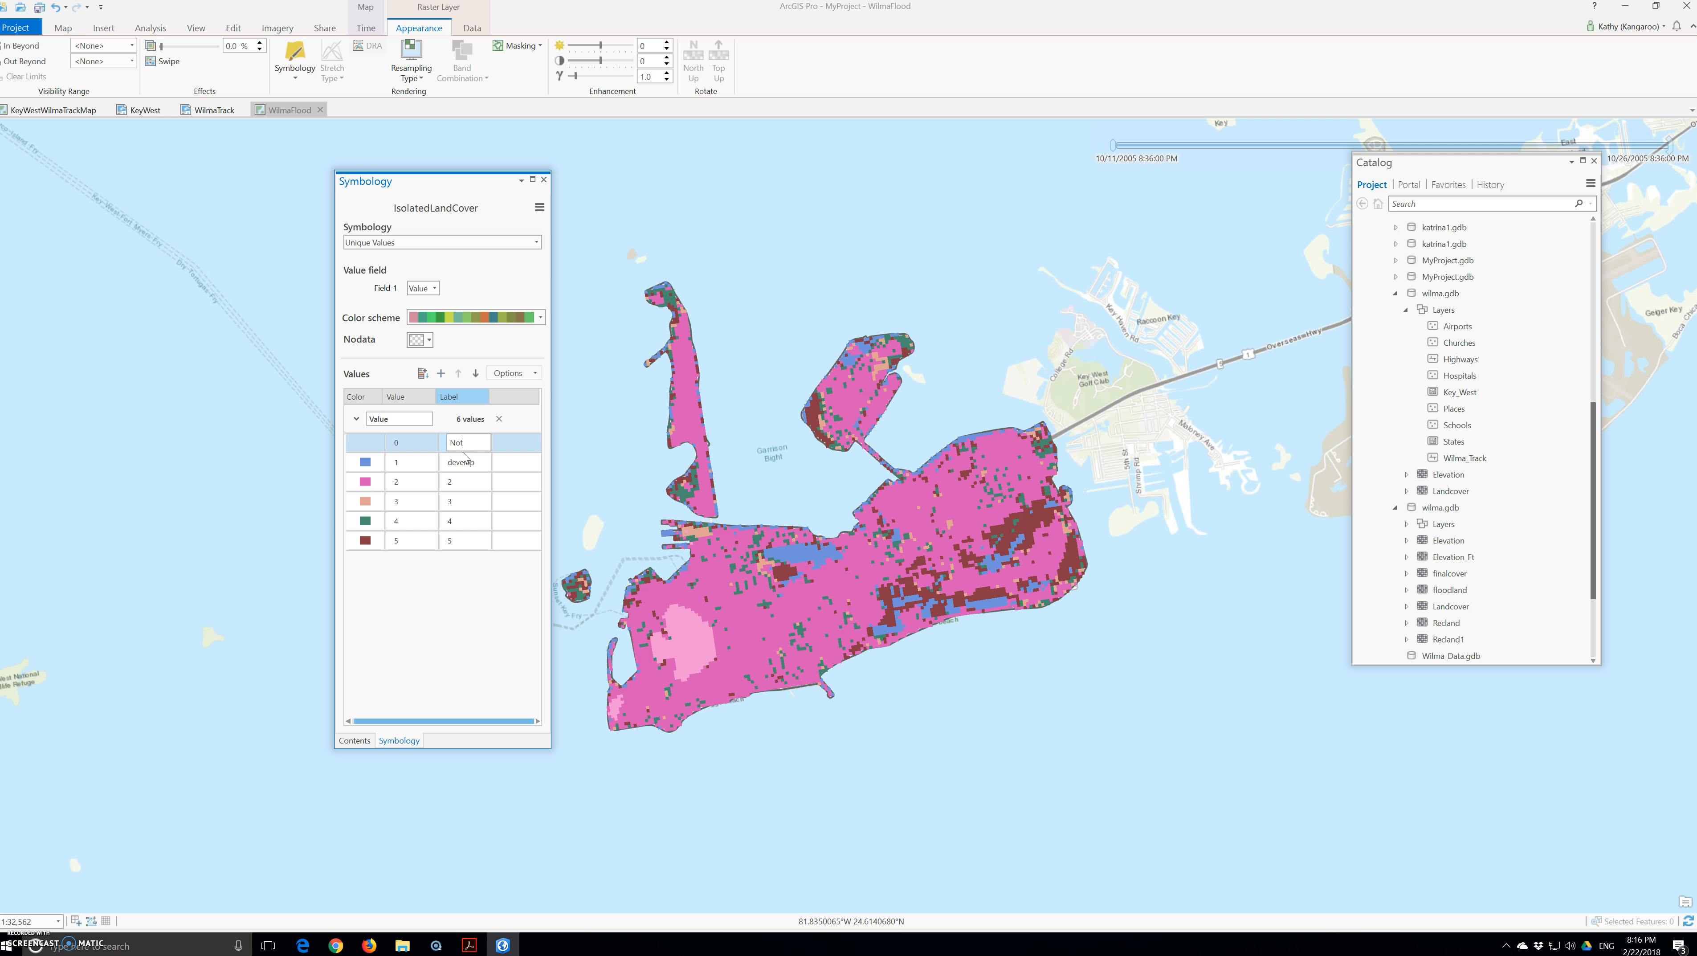
pyautogui.write('Not Flooded')
pyautogui.click(466, 461)
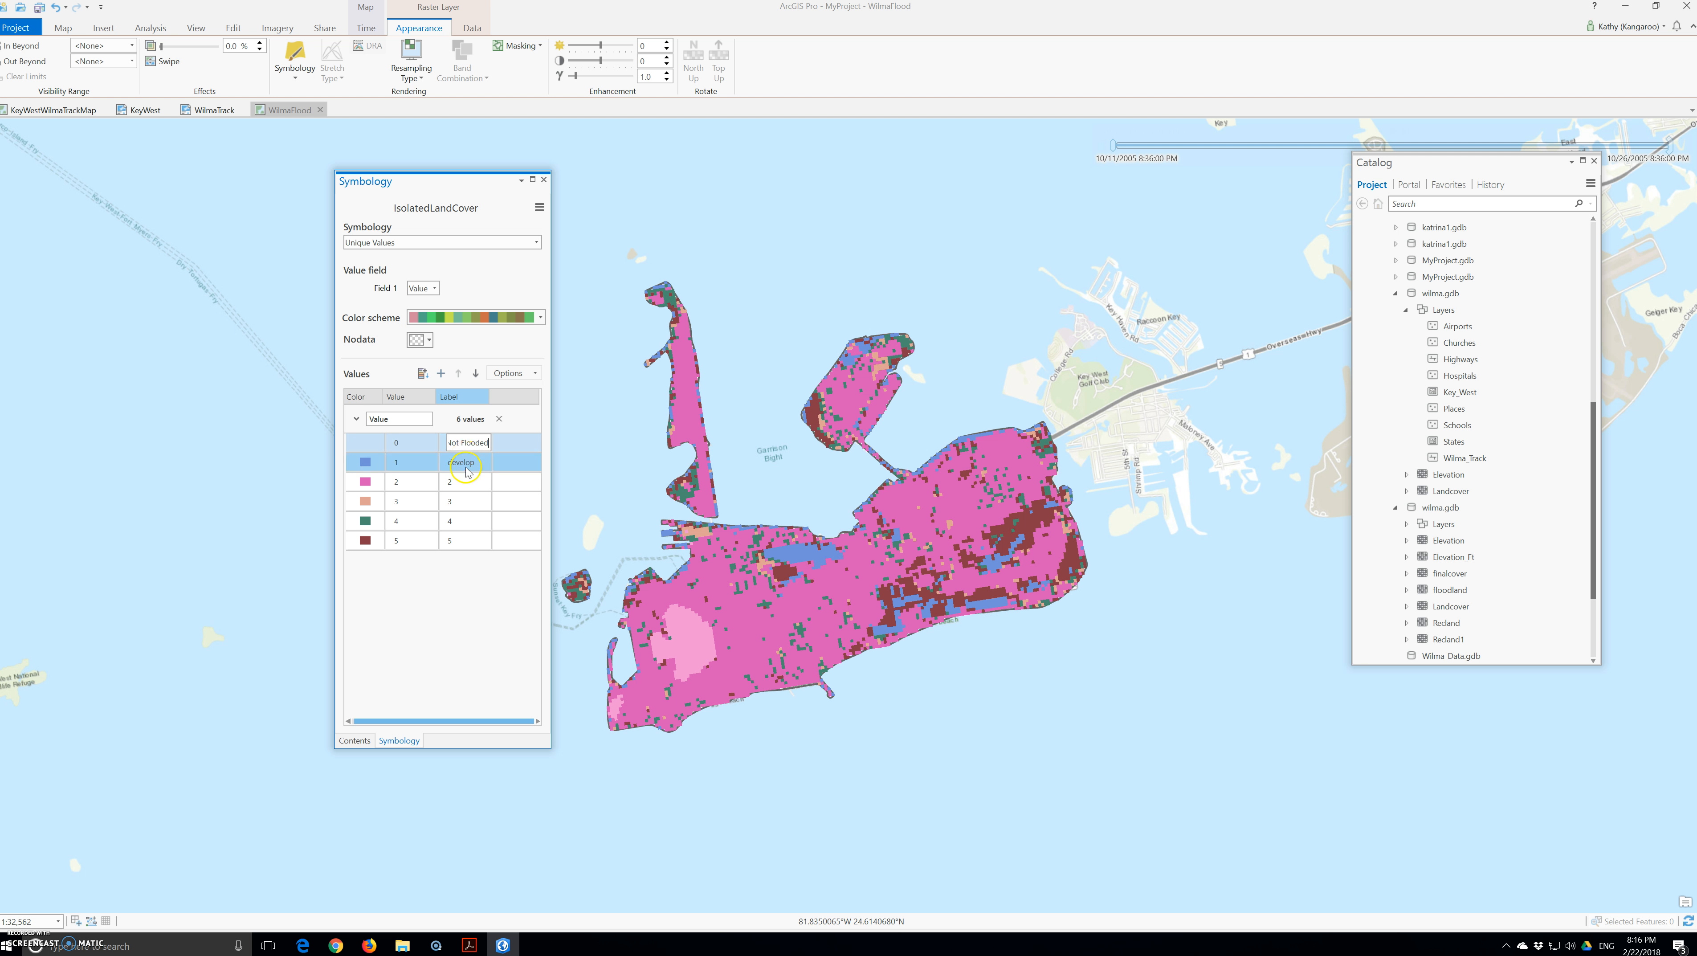
pyautogui.click(466, 462)
pyautogui.write('water')
pyautogui.click(463, 482)
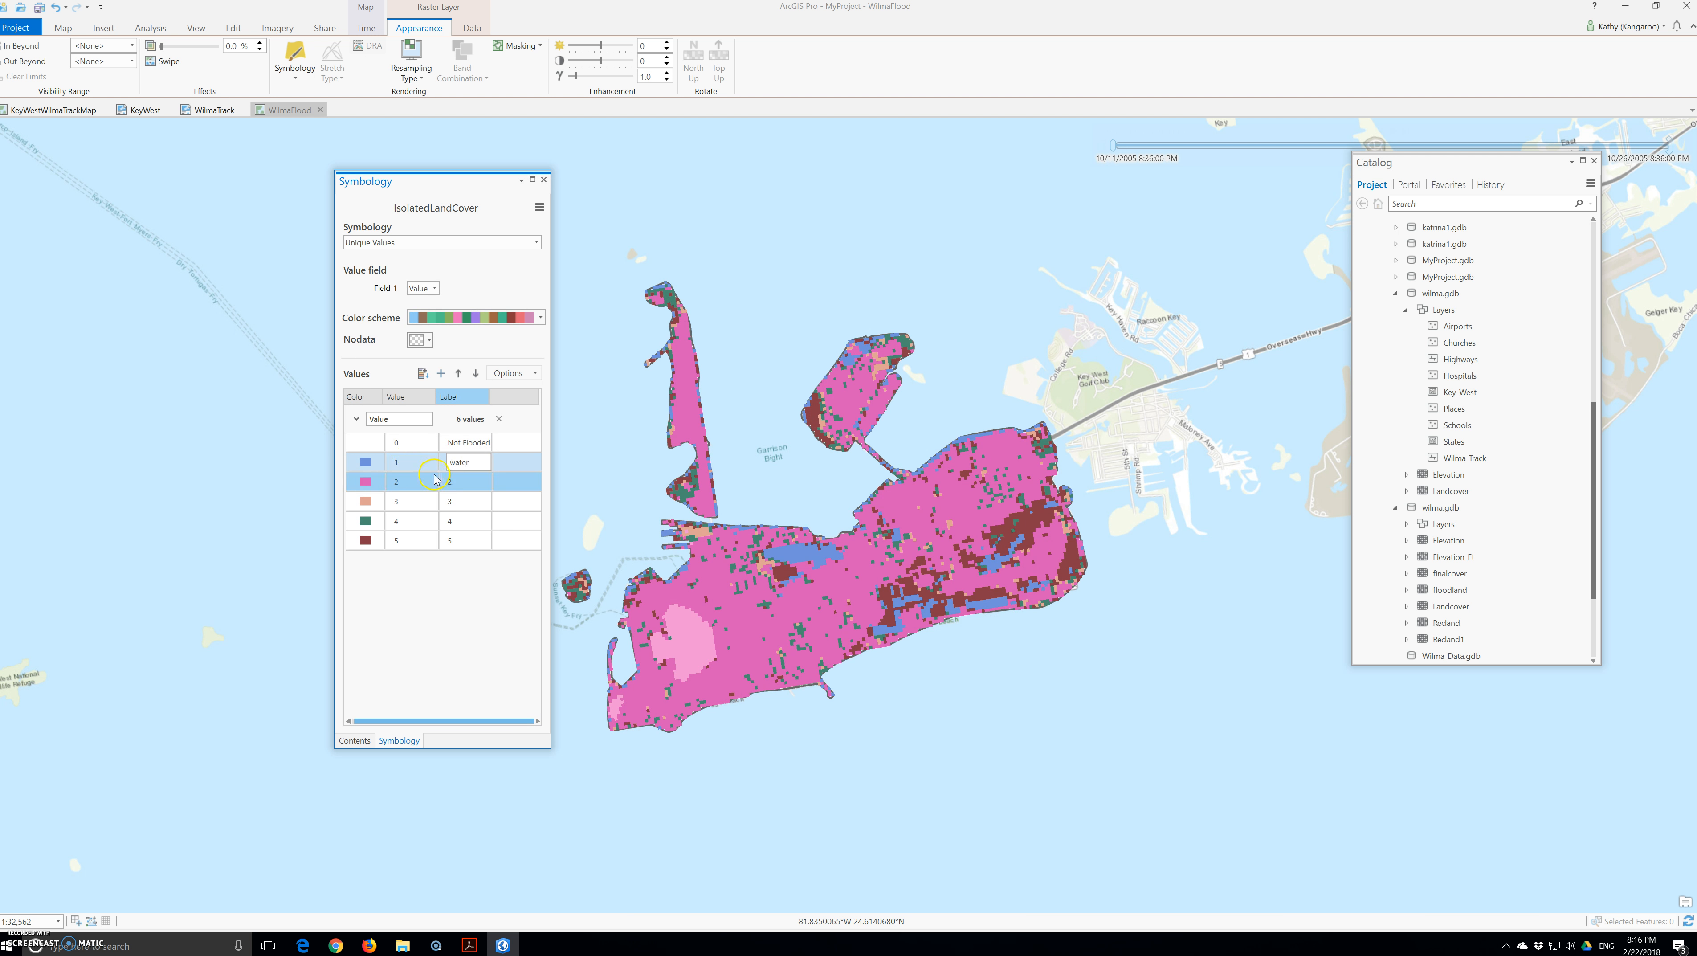
pyautogui.click(462, 482)
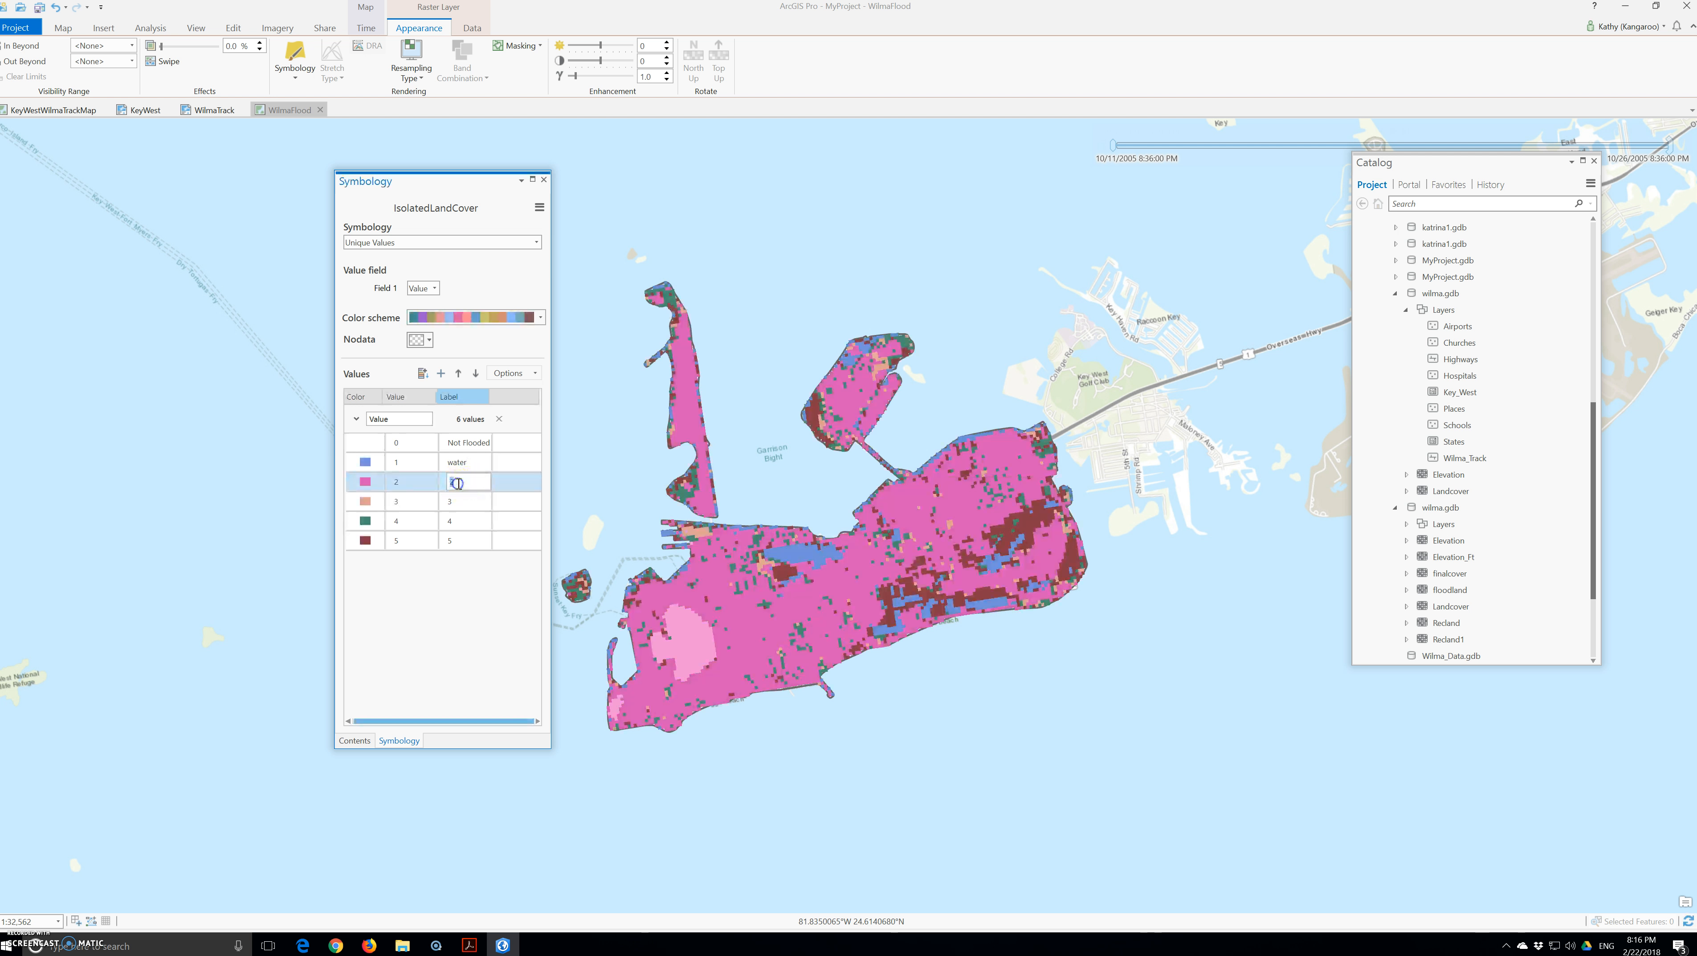
pyautogui.write('Developed')
# Step: Label values 3, 4 and 5 as Barren, Scrub/Grass and Wetland
pyautogui.click(459, 501)
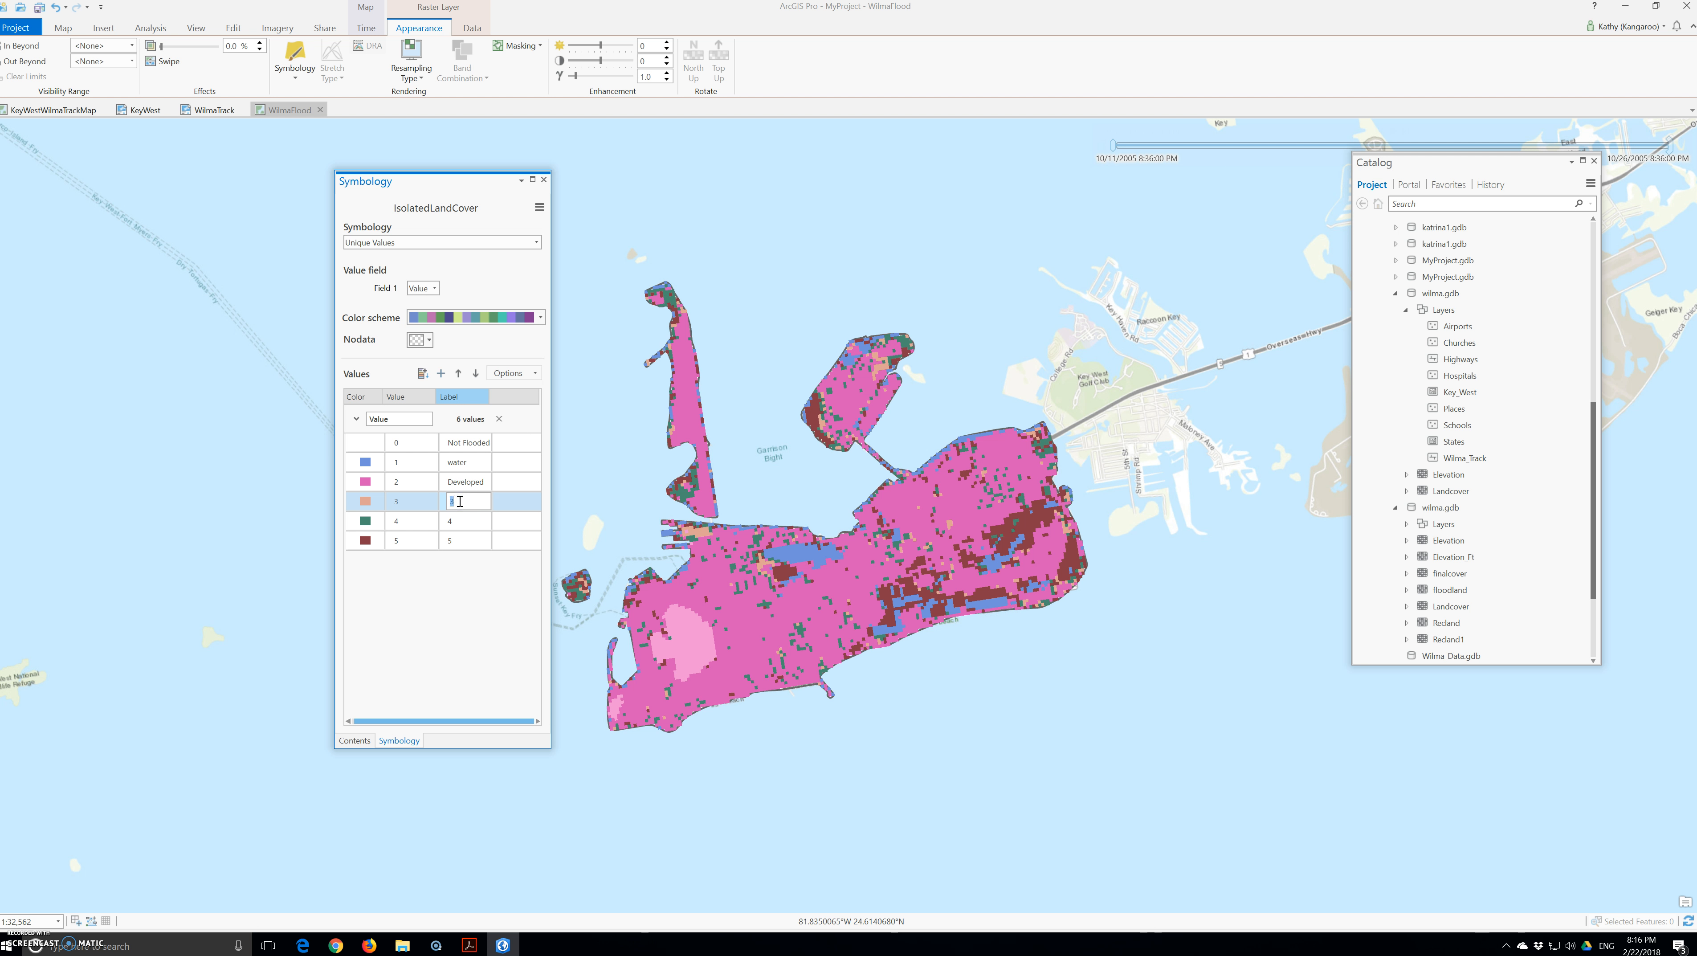
pyautogui.write('Barren')
pyautogui.click(458, 525)
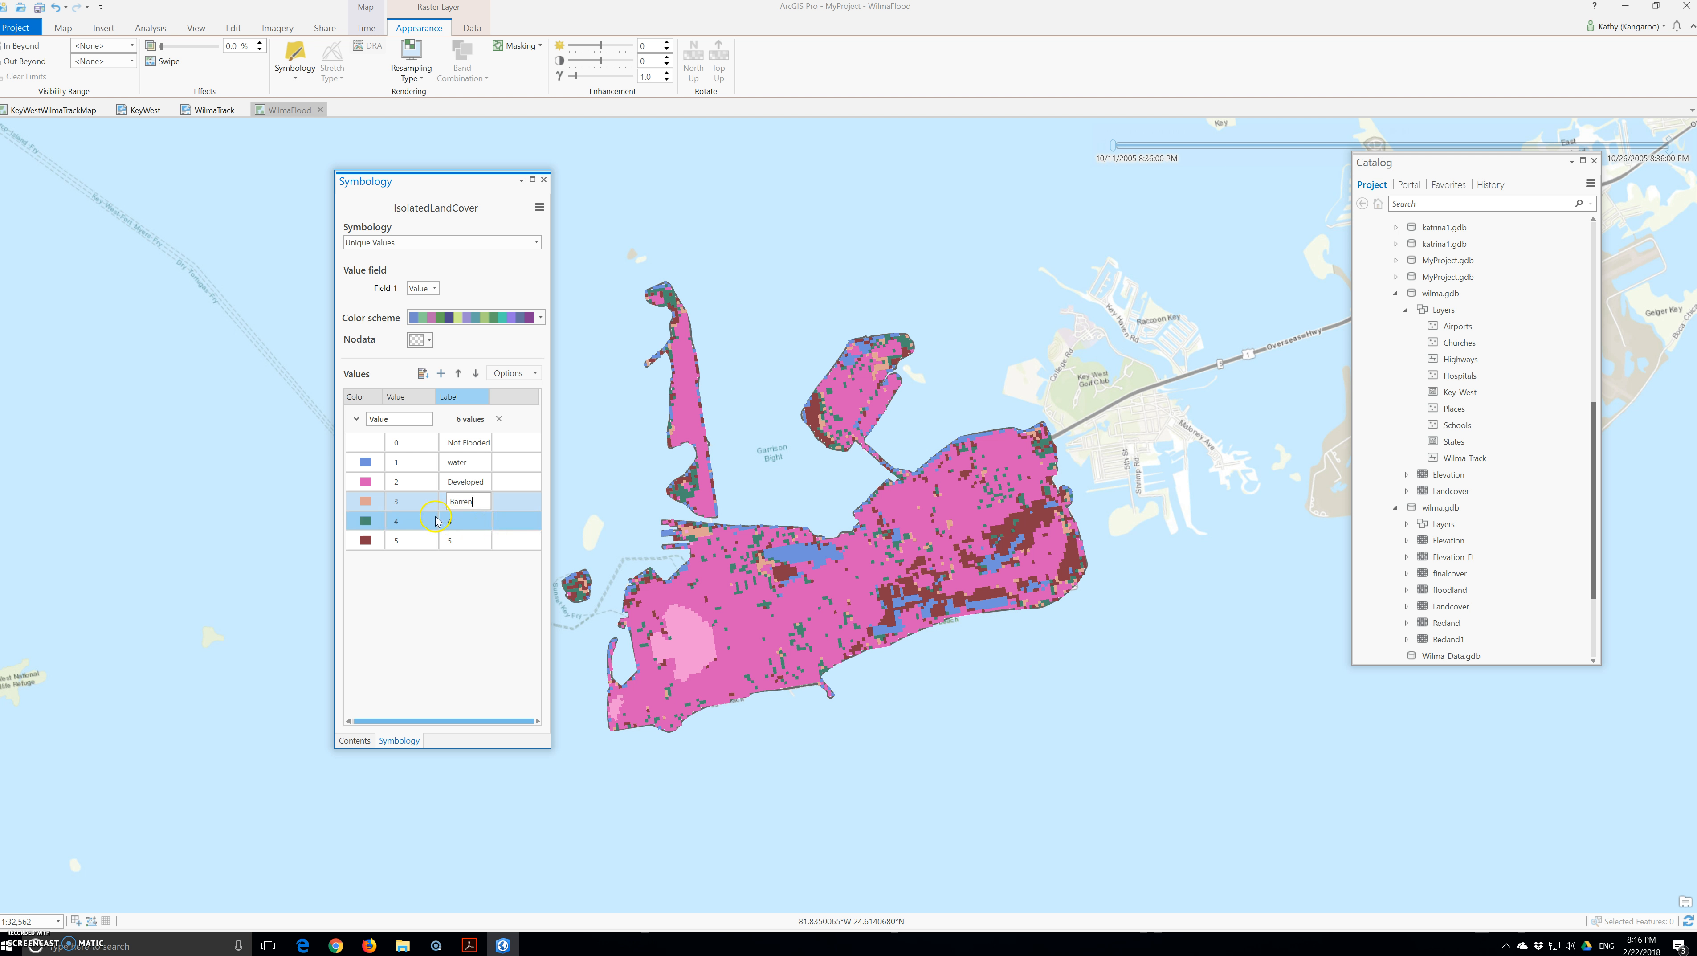
pyautogui.click(448, 524)
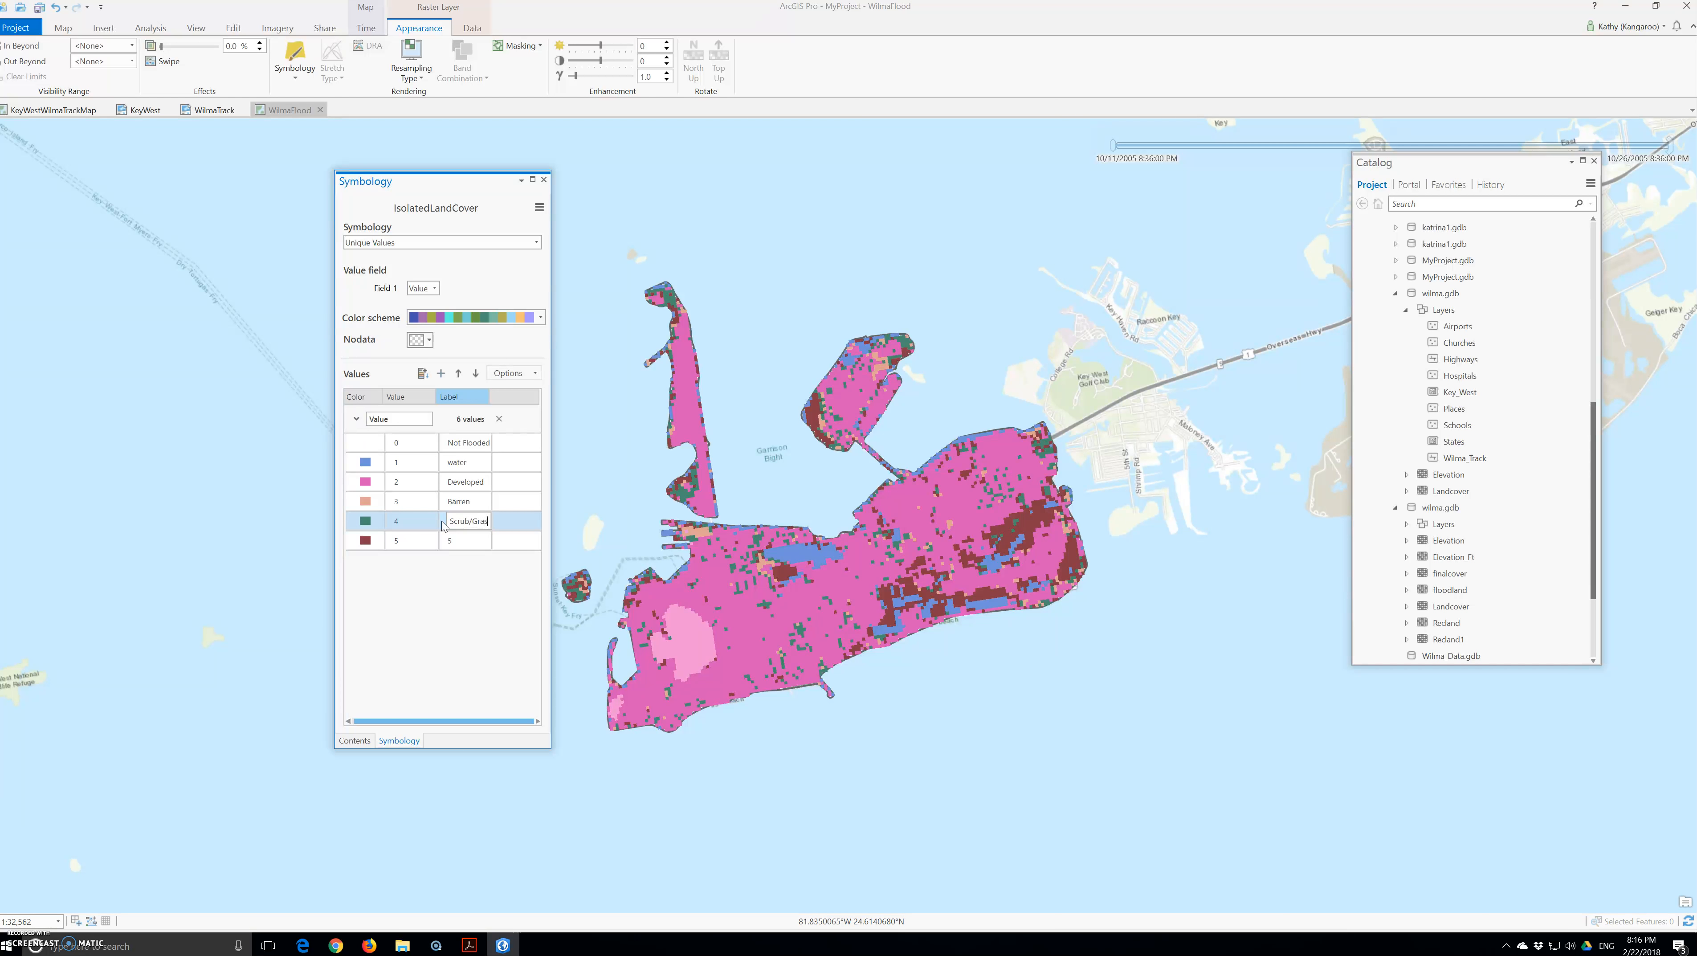
pyautogui.click(466, 541)
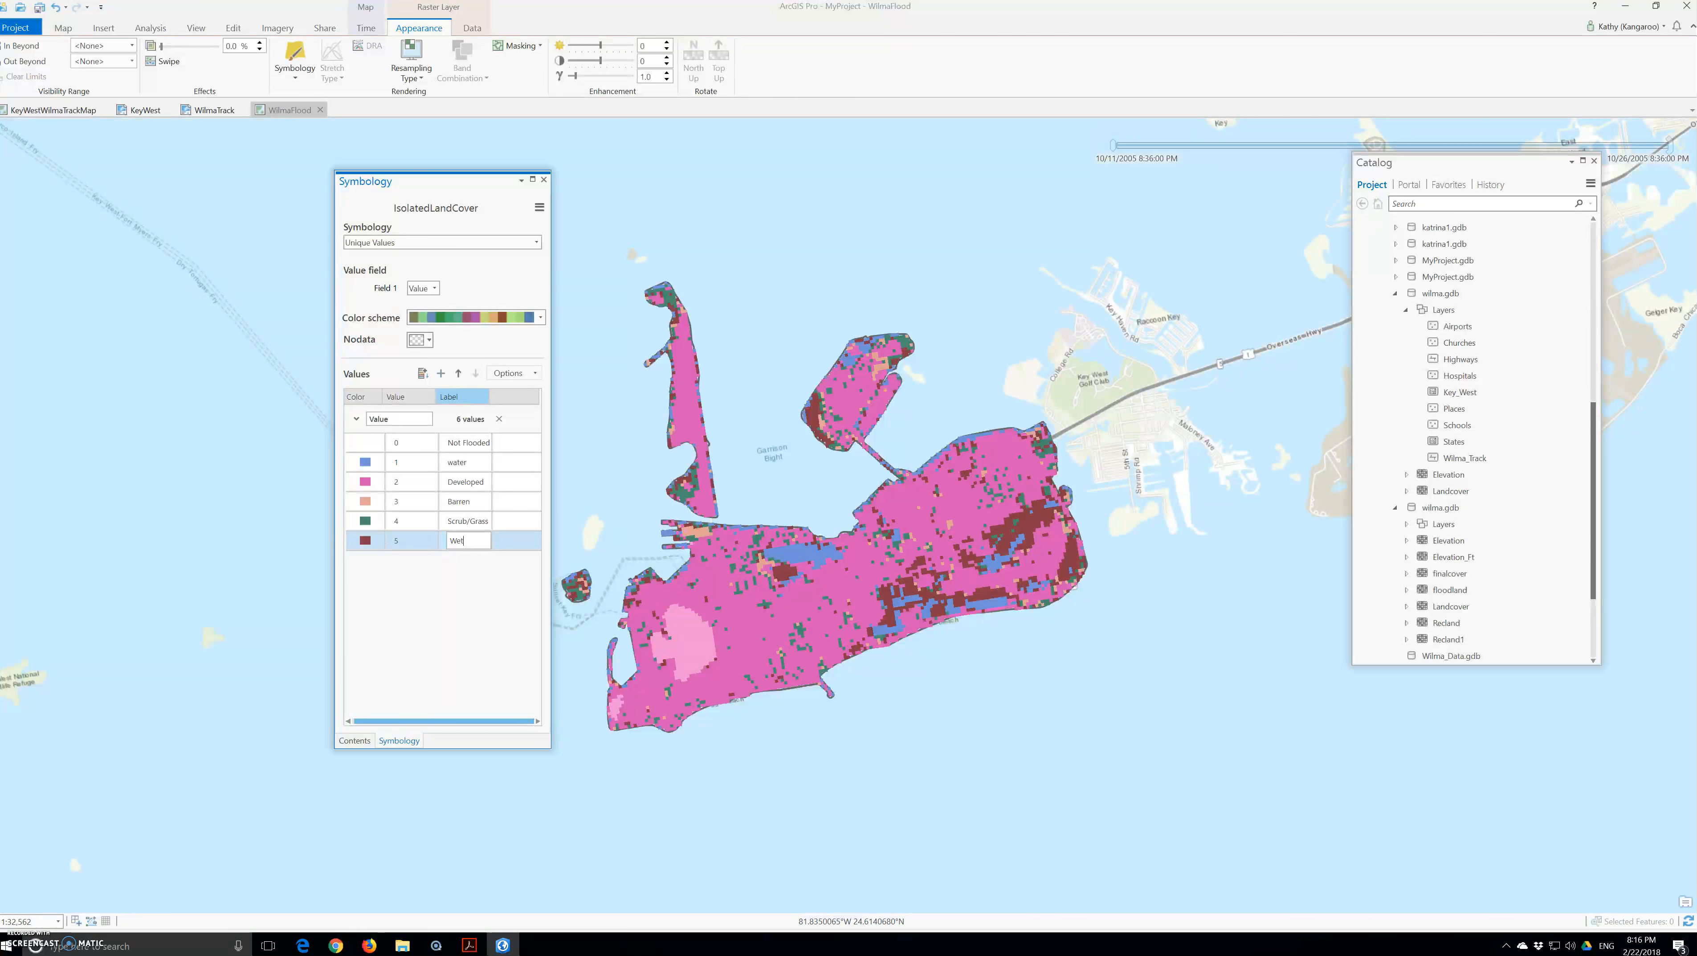
pyautogui.write('Wetland')
pyautogui.click(420, 520)
# Step: Colour the water class light blue
pyautogui.click(369, 468)
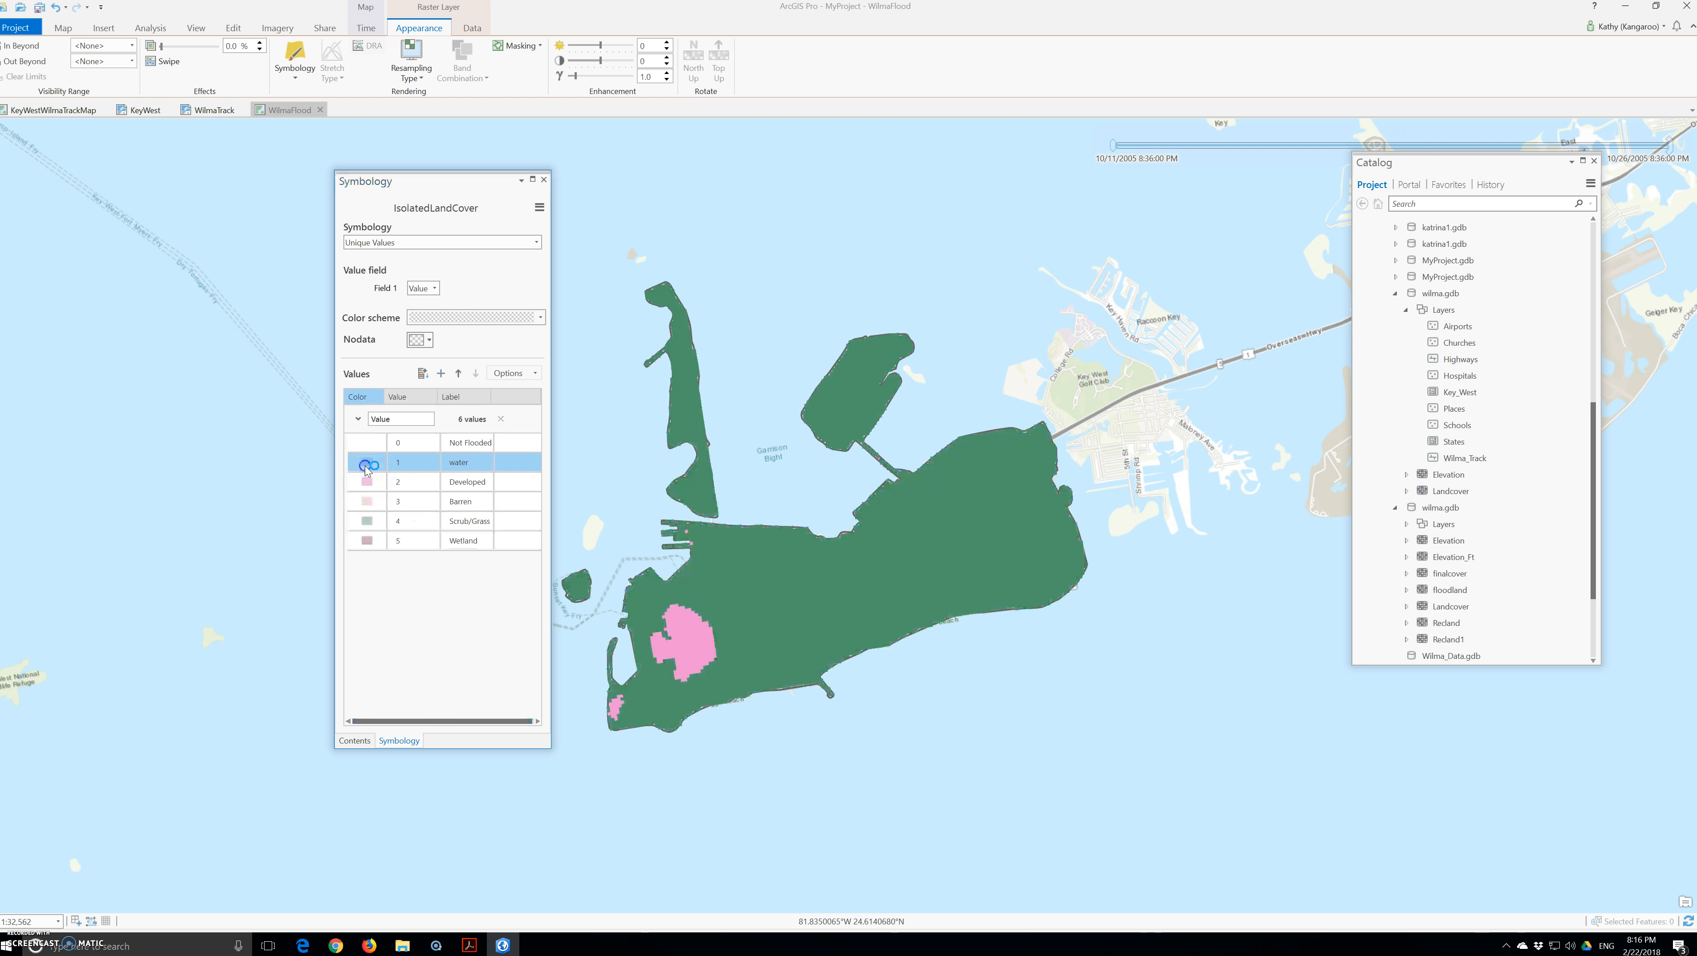
pyautogui.click(368, 463)
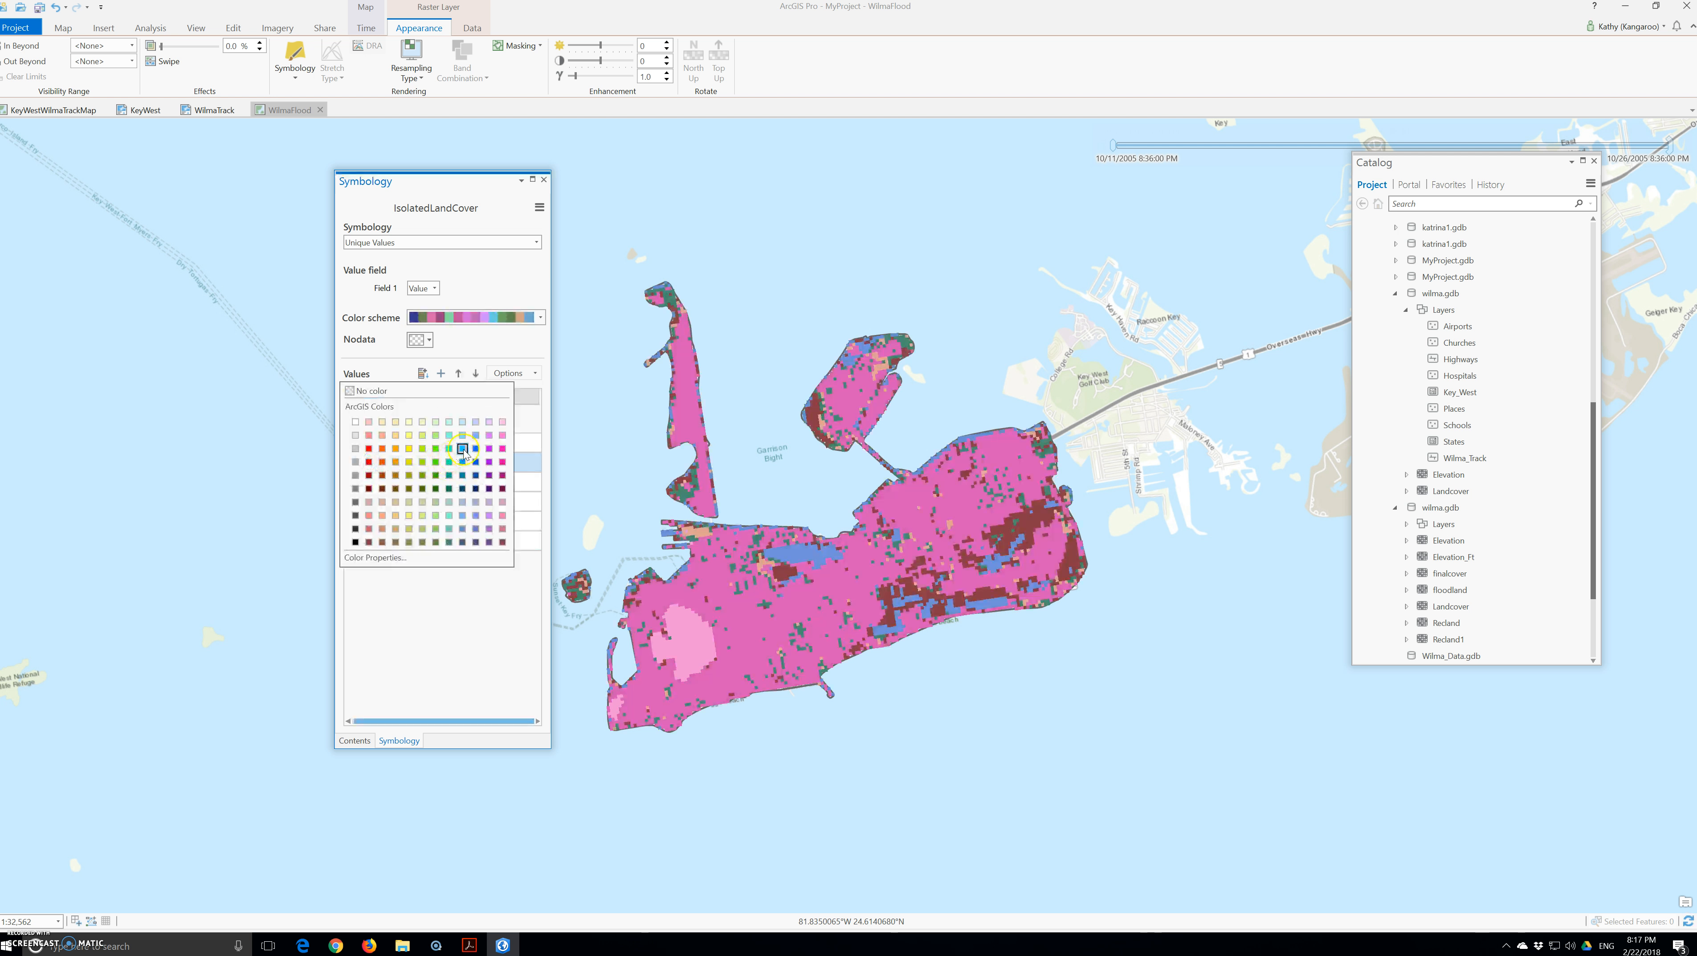
pyautogui.click(221, 389)
pyautogui.click(360, 462)
pyautogui.click(365, 461)
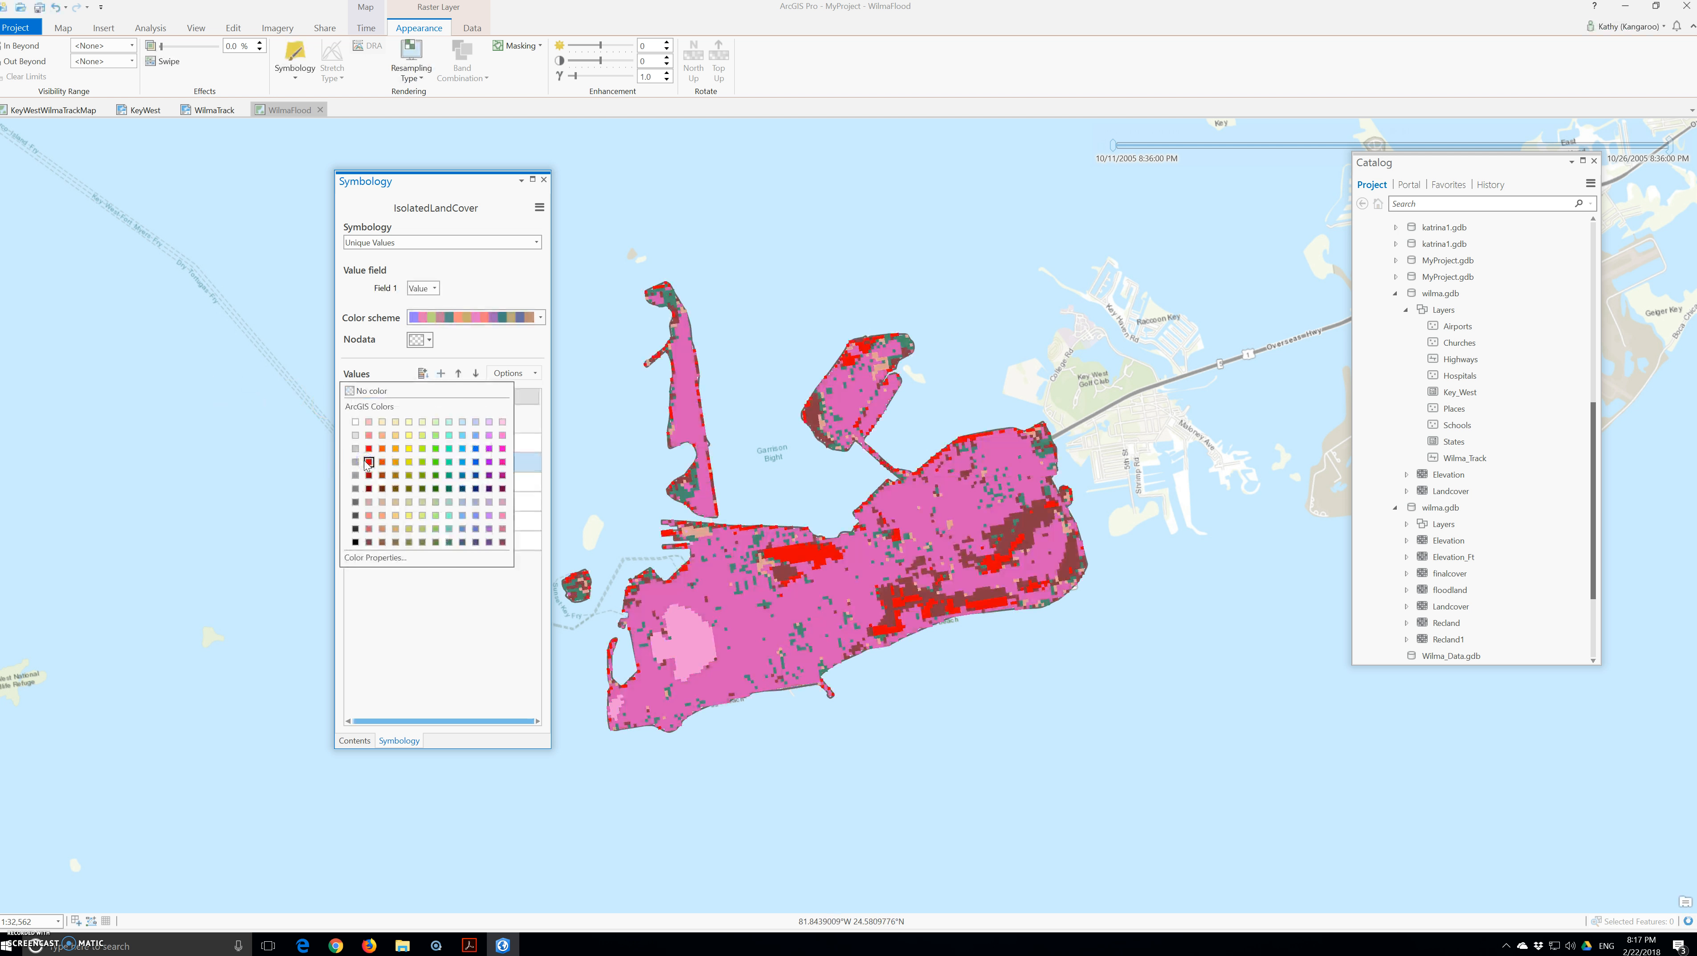
pyautogui.click(375, 557)
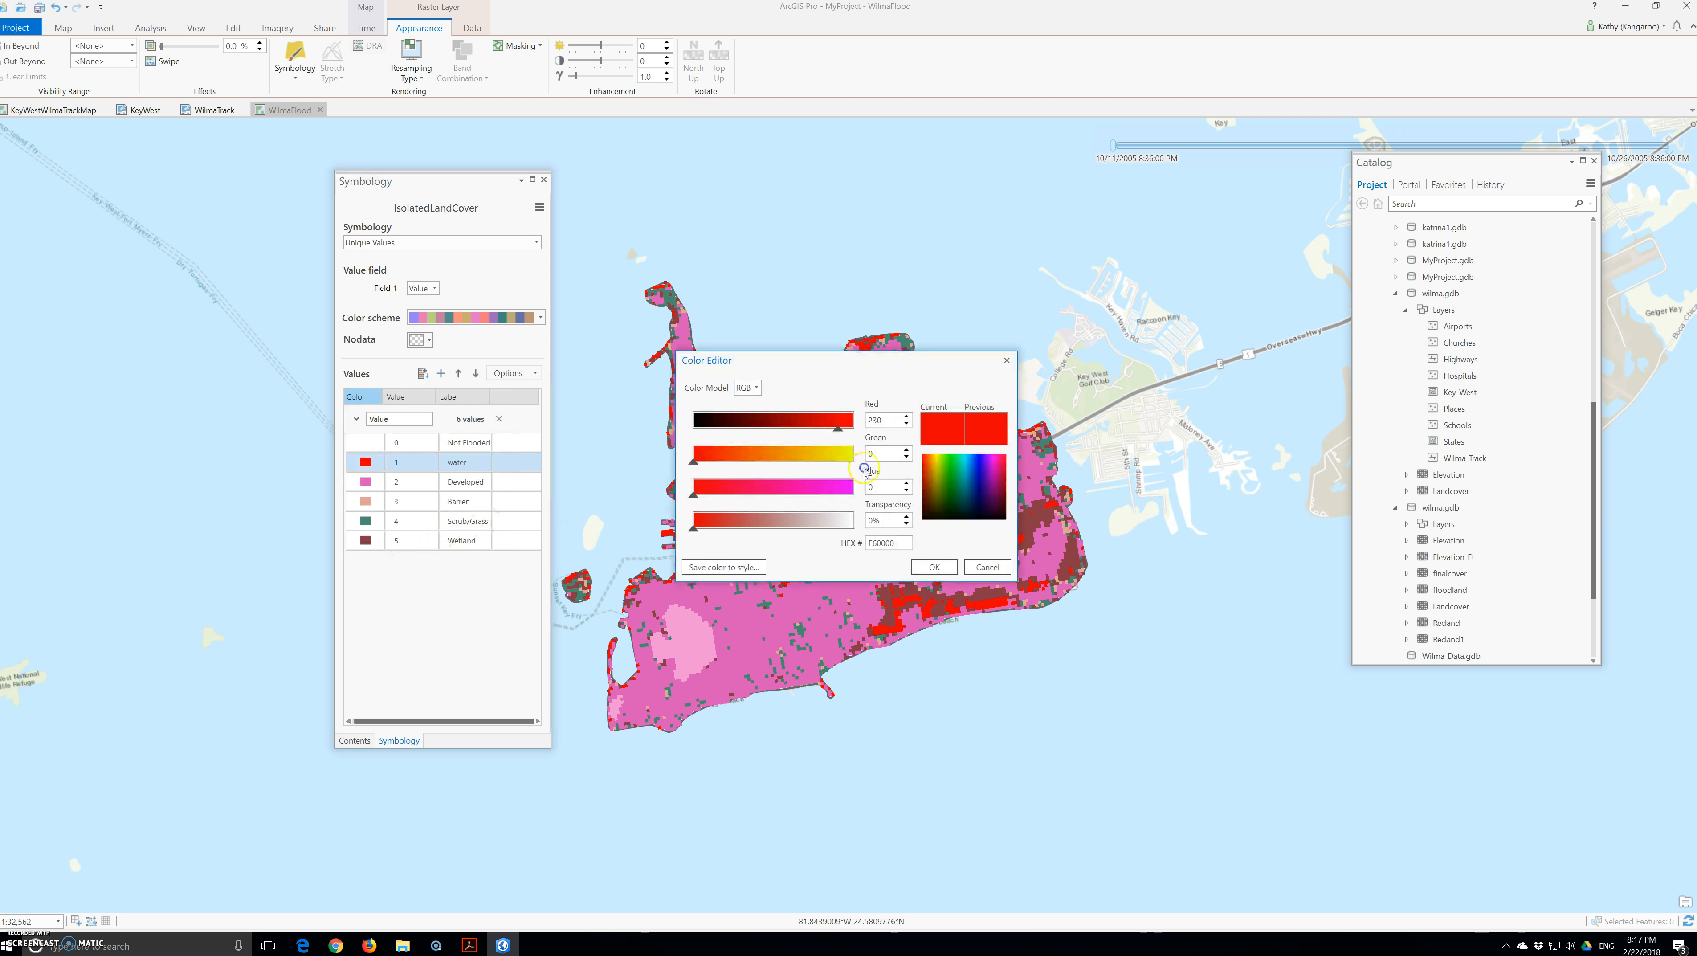
pyautogui.click(1006, 360)
pyautogui.click(373, 468)
pyautogui.click(366, 466)
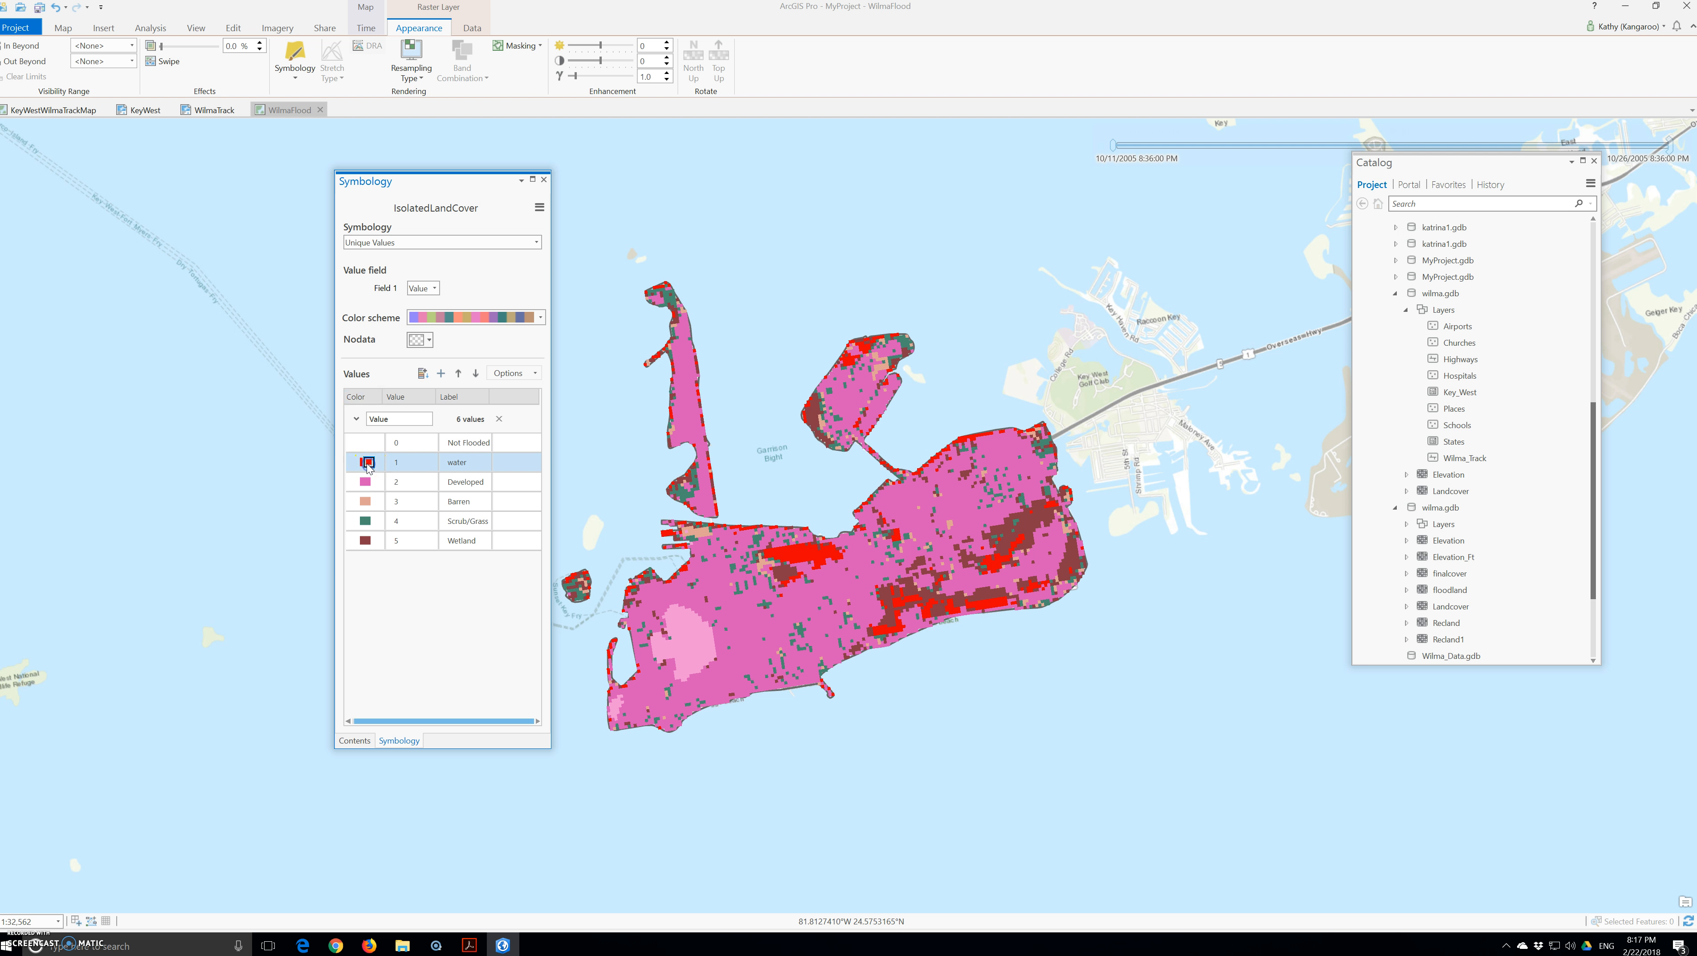
pyautogui.click(368, 464)
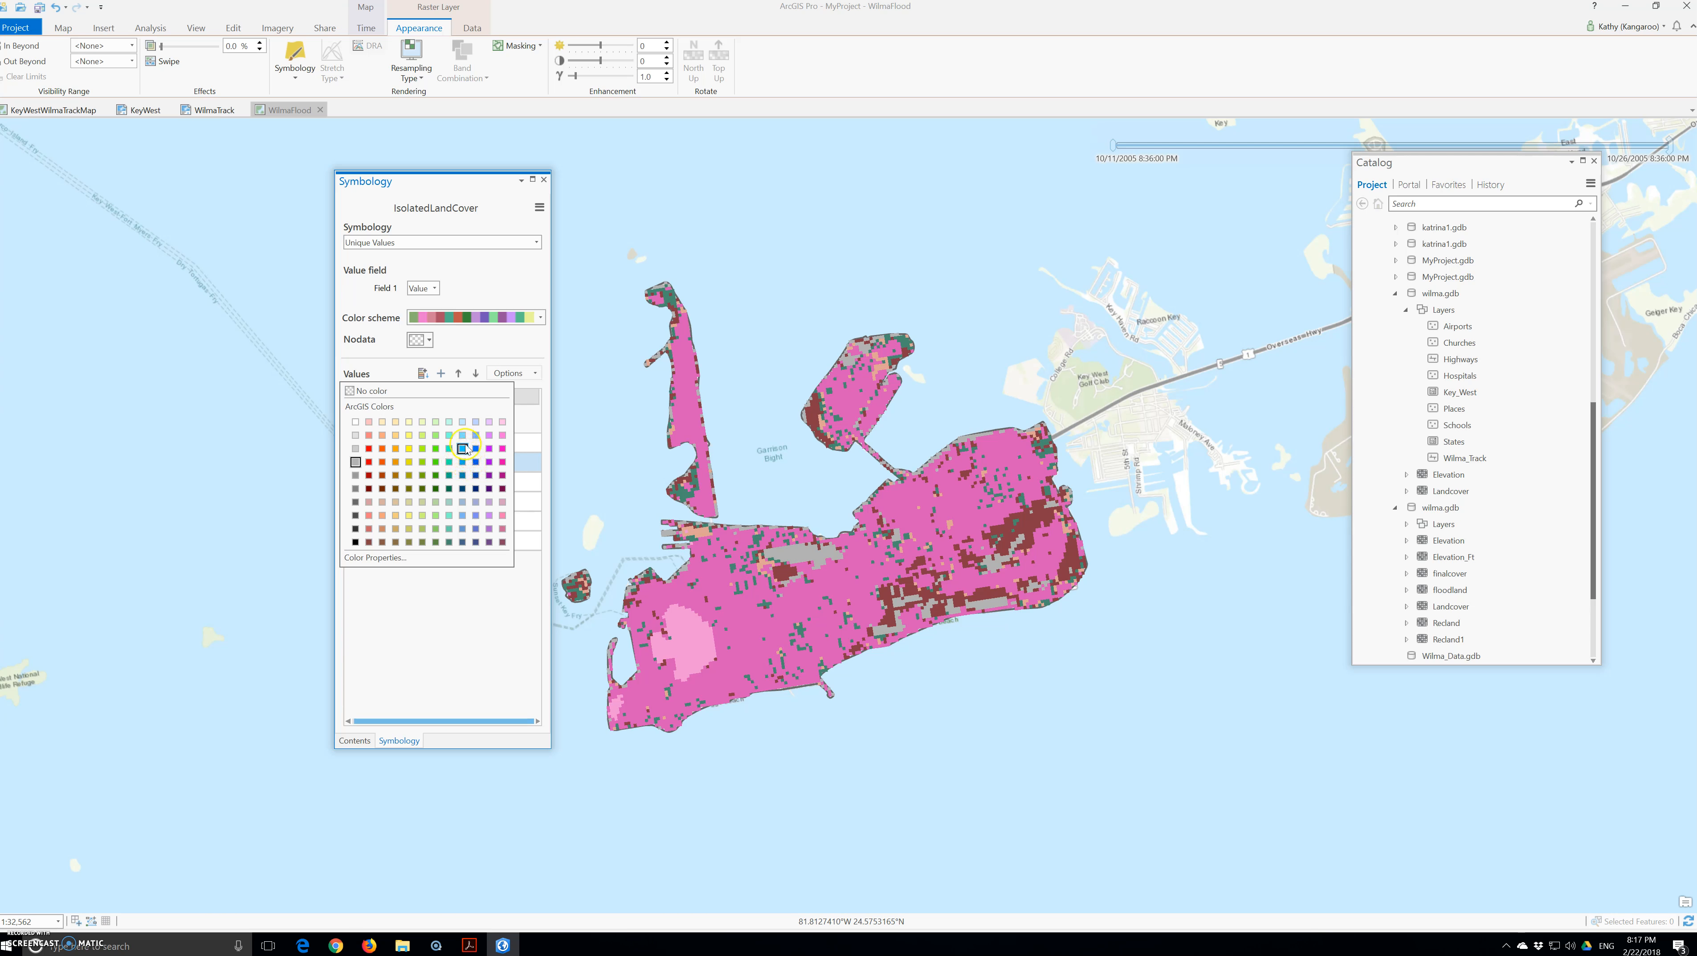
pyautogui.click(464, 423)
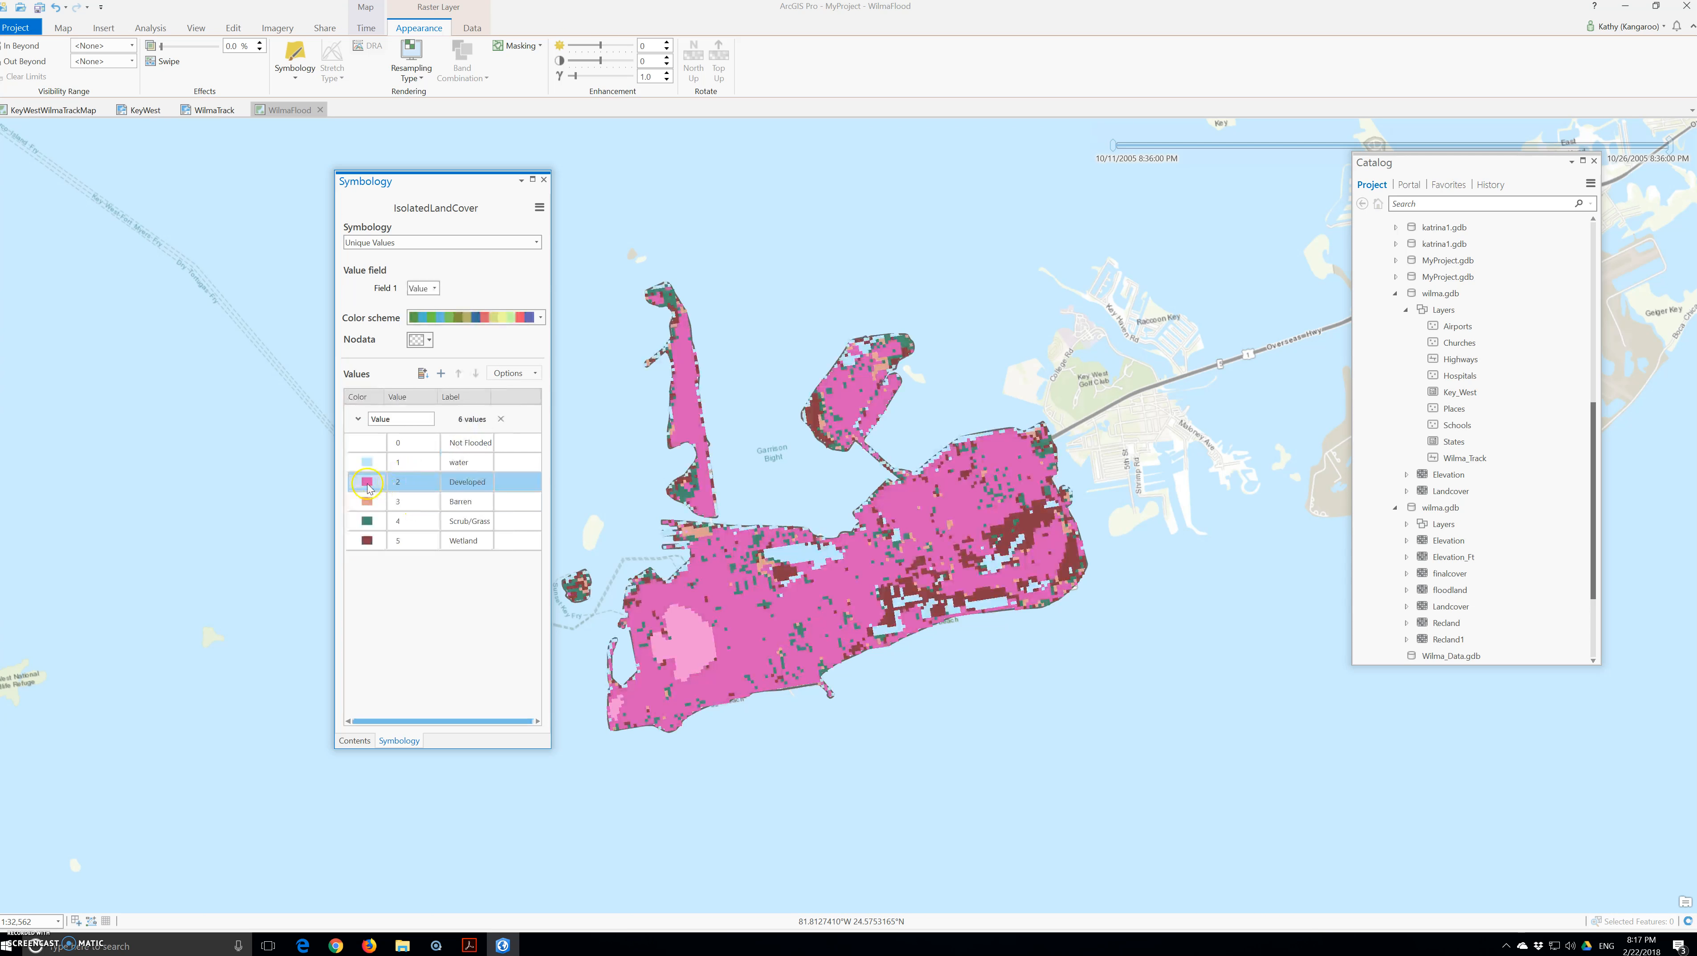
# Step: Colour Developed red, Barren tan and Wetland dark blue
pyautogui.click(369, 486)
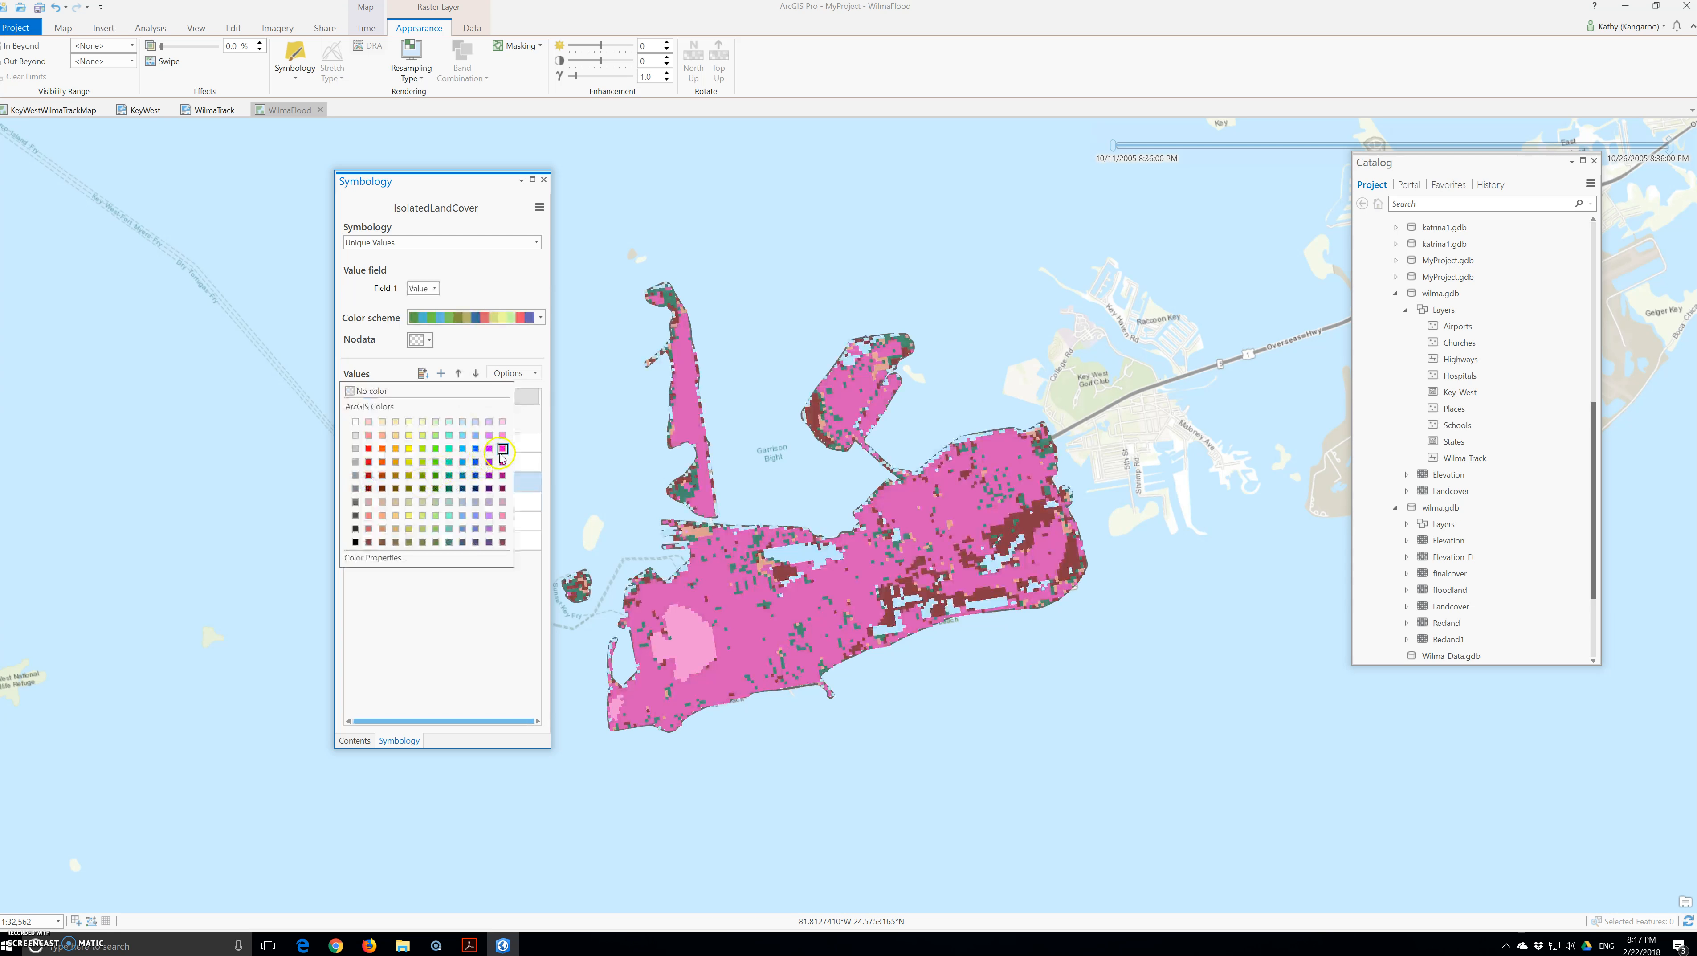
pyautogui.click(369, 449)
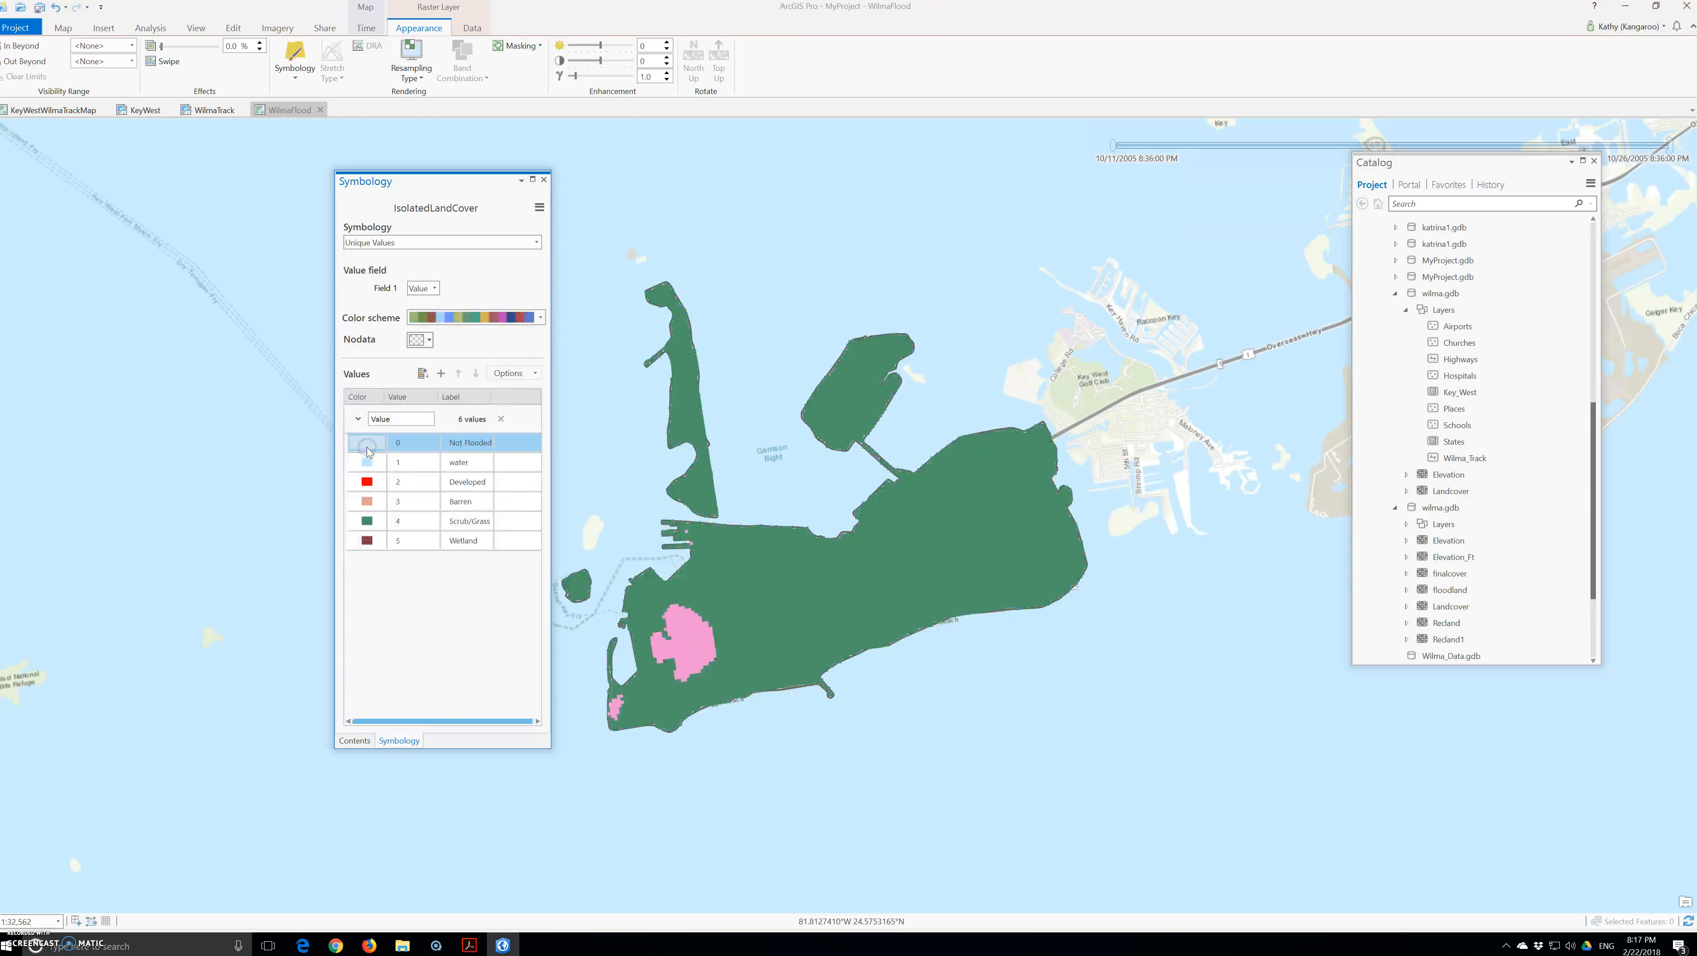
pyautogui.click(366, 500)
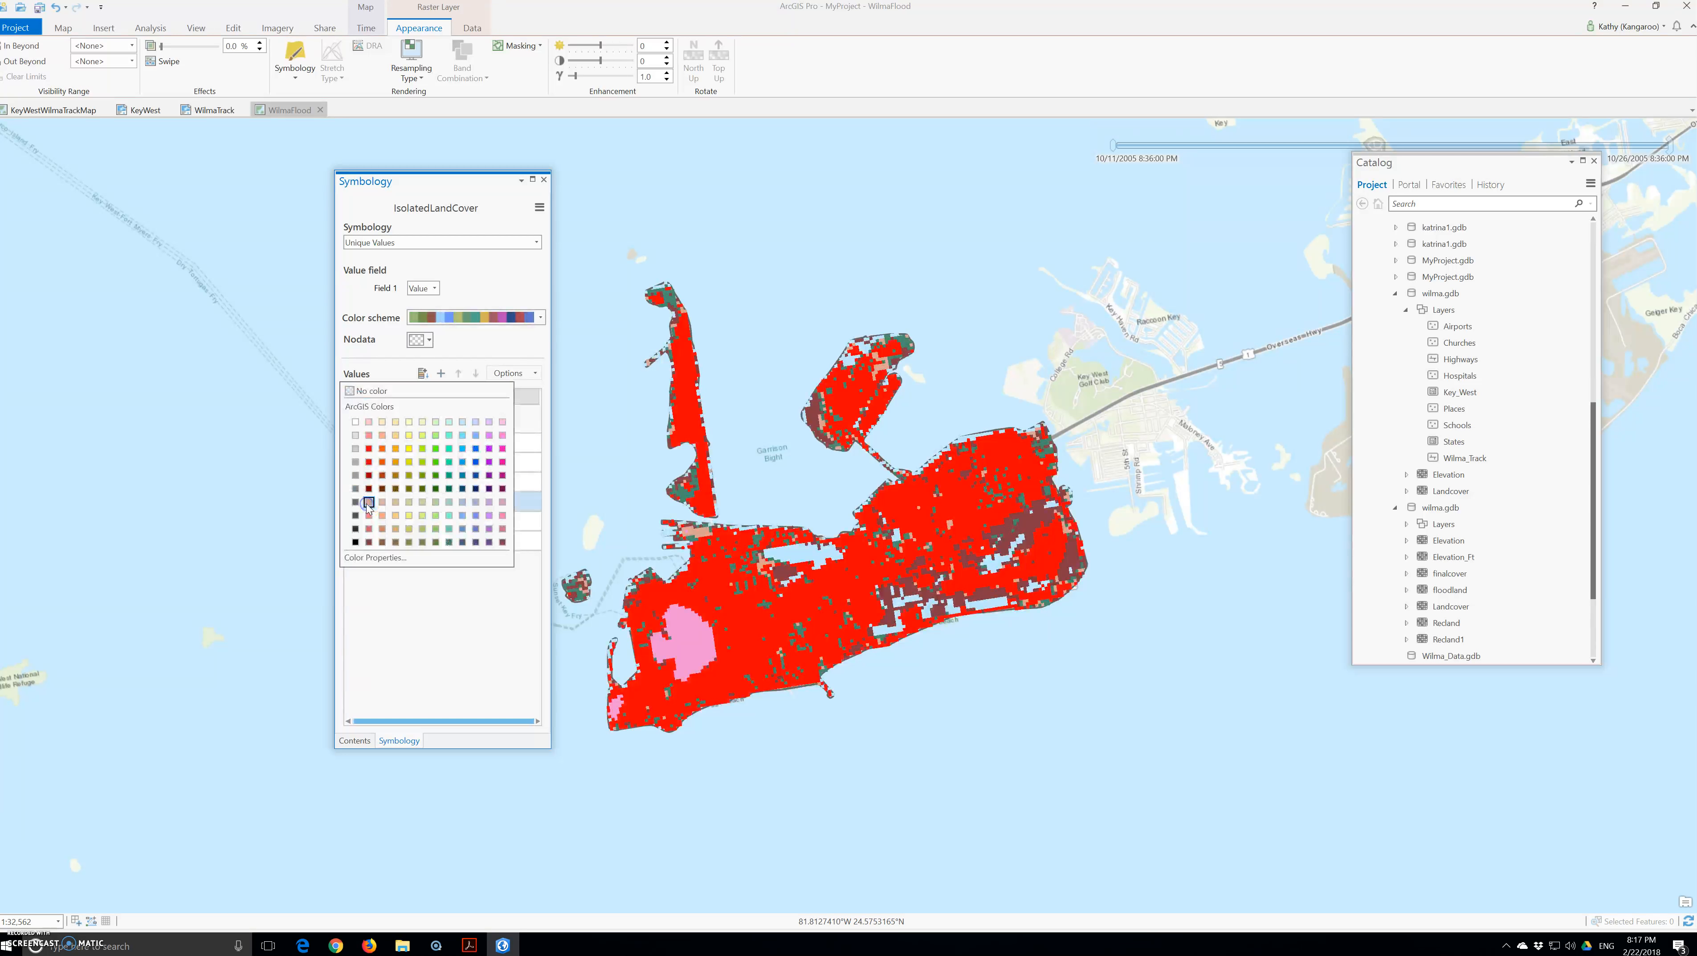
pyautogui.click(382, 503)
pyautogui.click(378, 540)
pyautogui.click(368, 529)
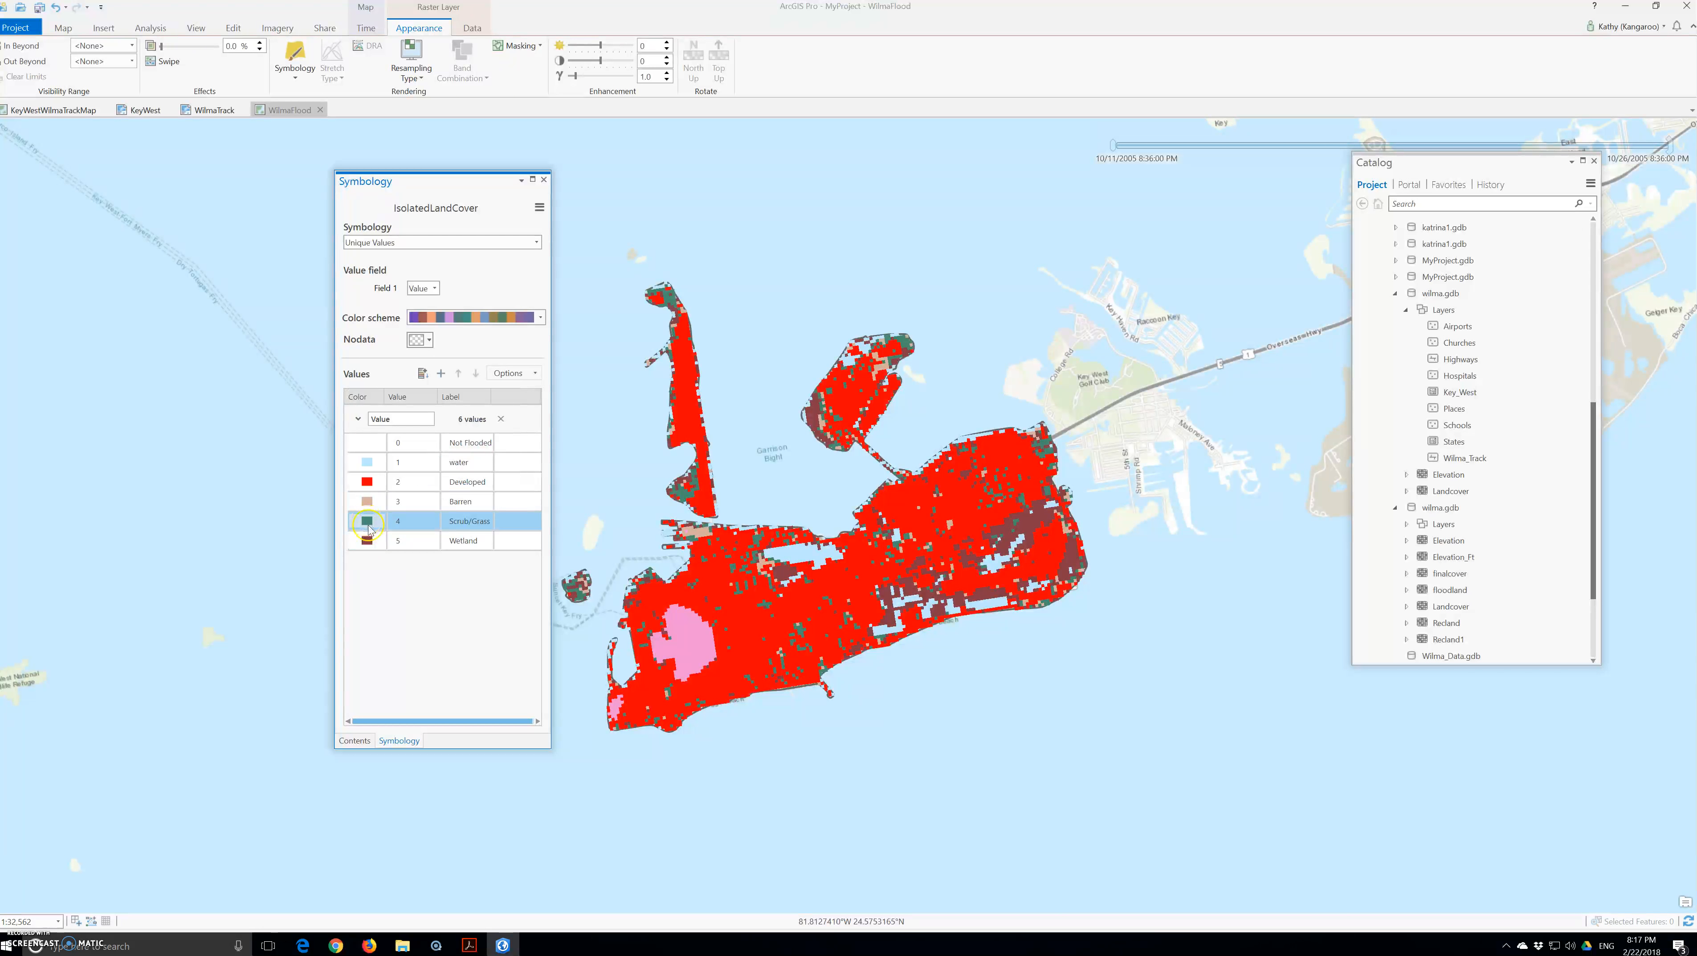
pyautogui.click(367, 539)
pyautogui.click(368, 543)
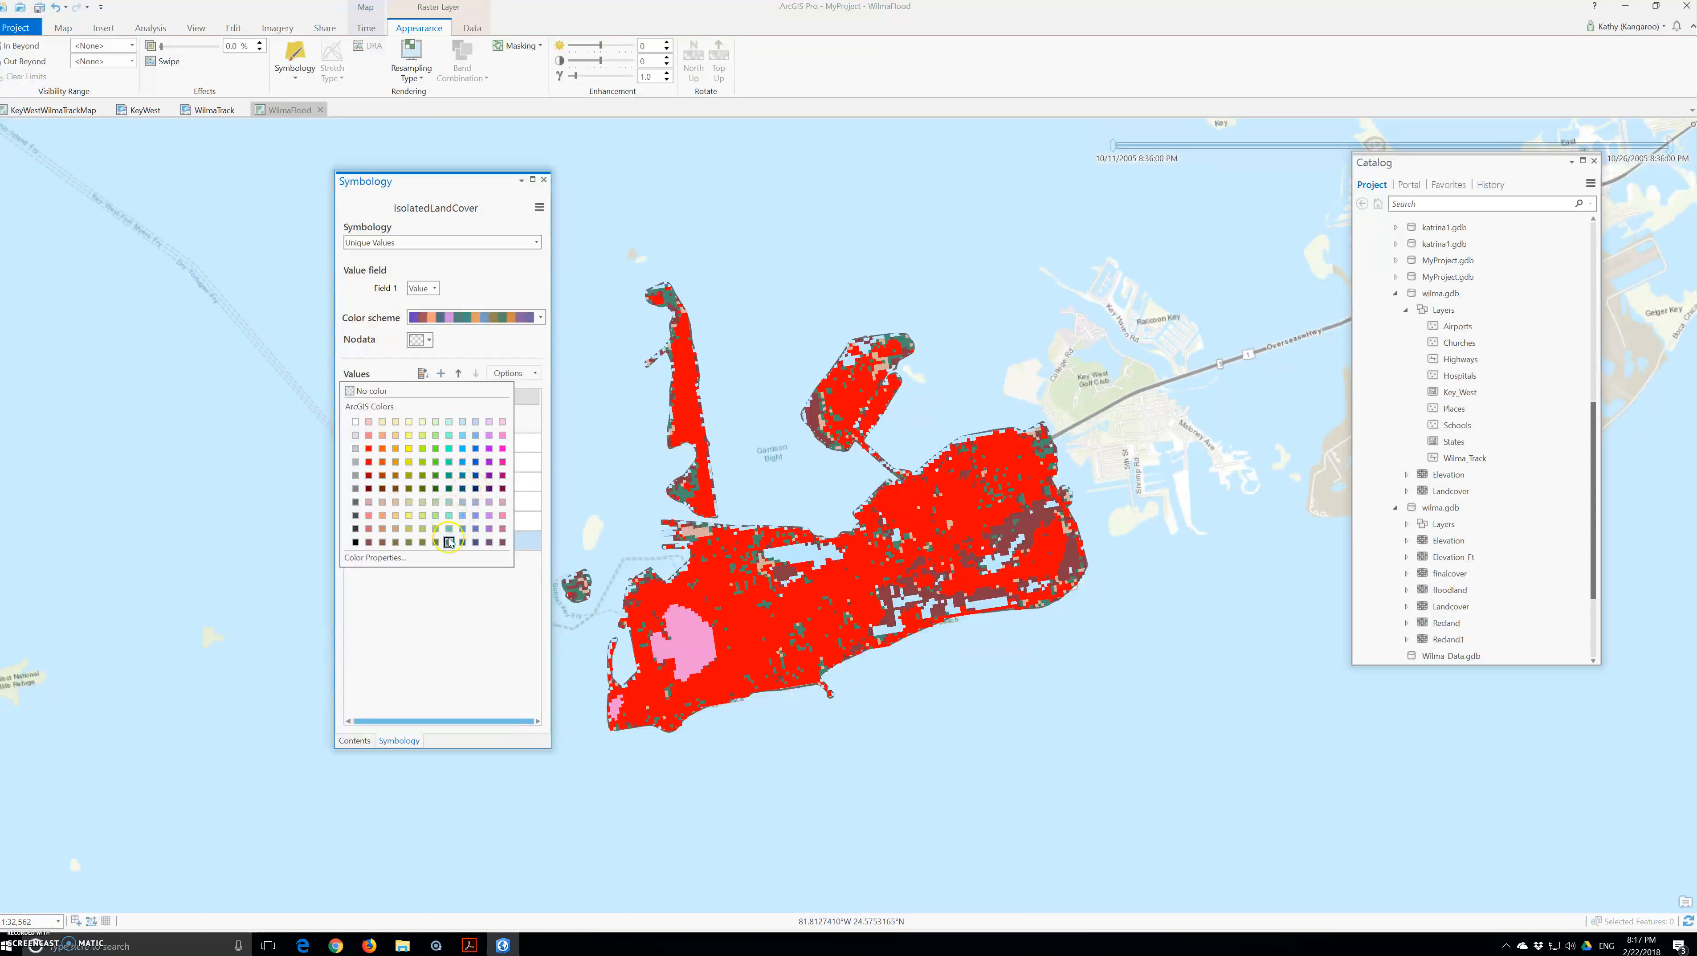
pyautogui.click(463, 488)
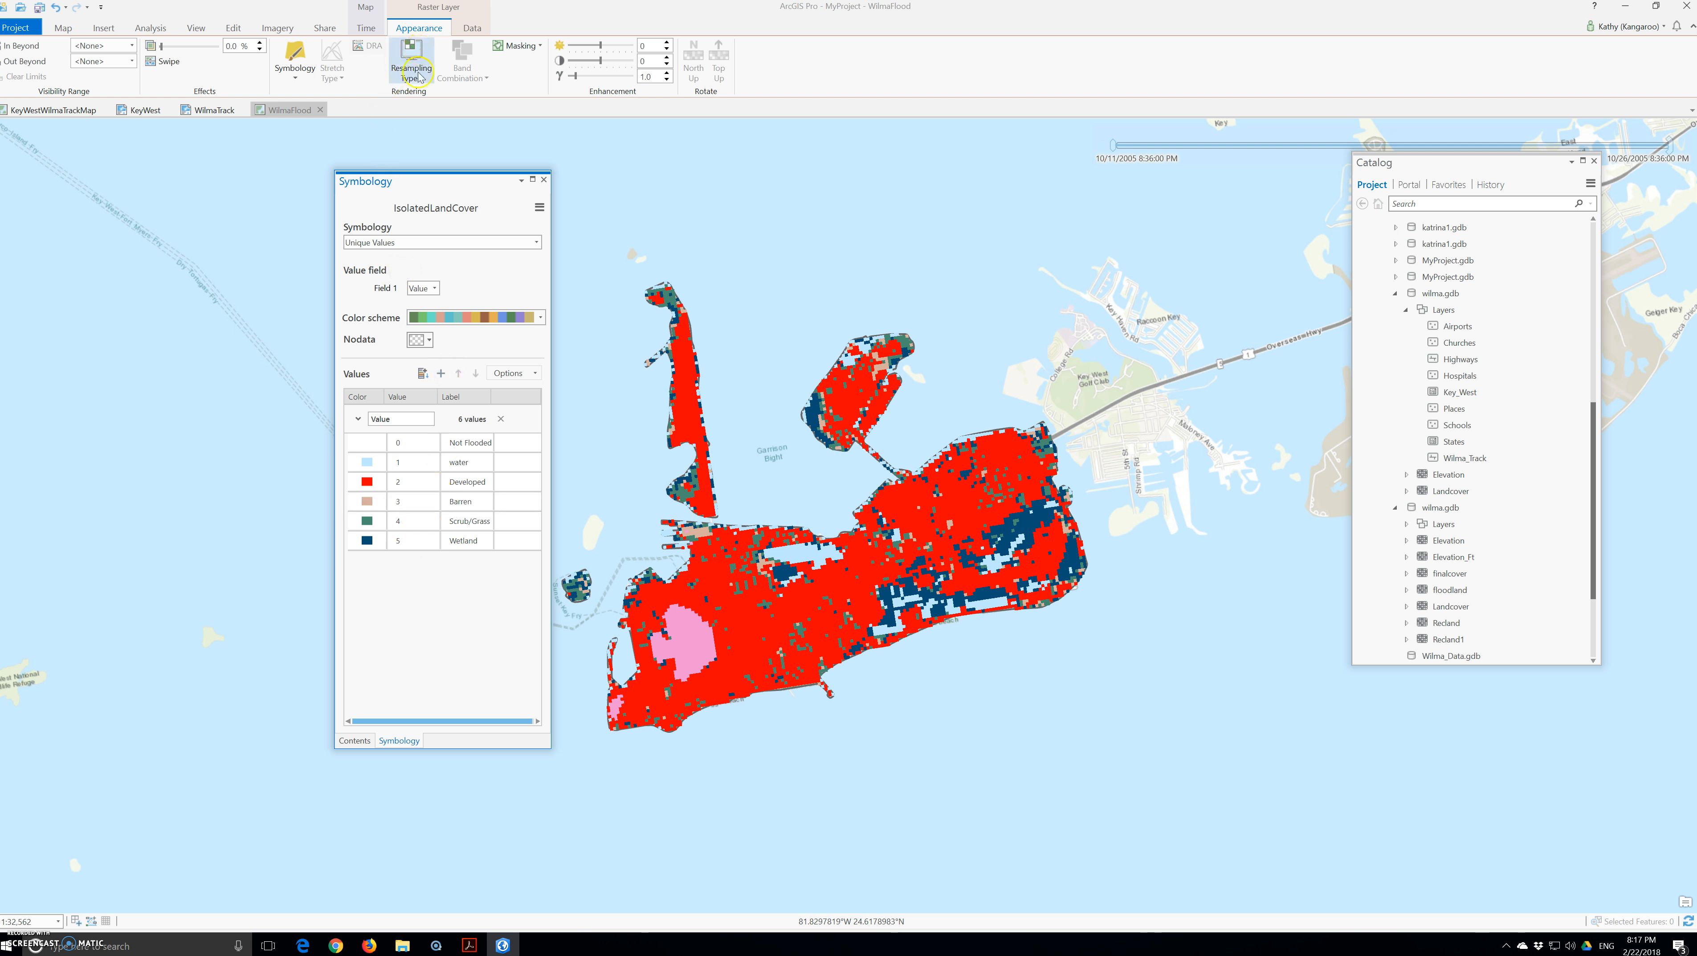
pyautogui.click(541, 189)
pyautogui.click(442, 445)
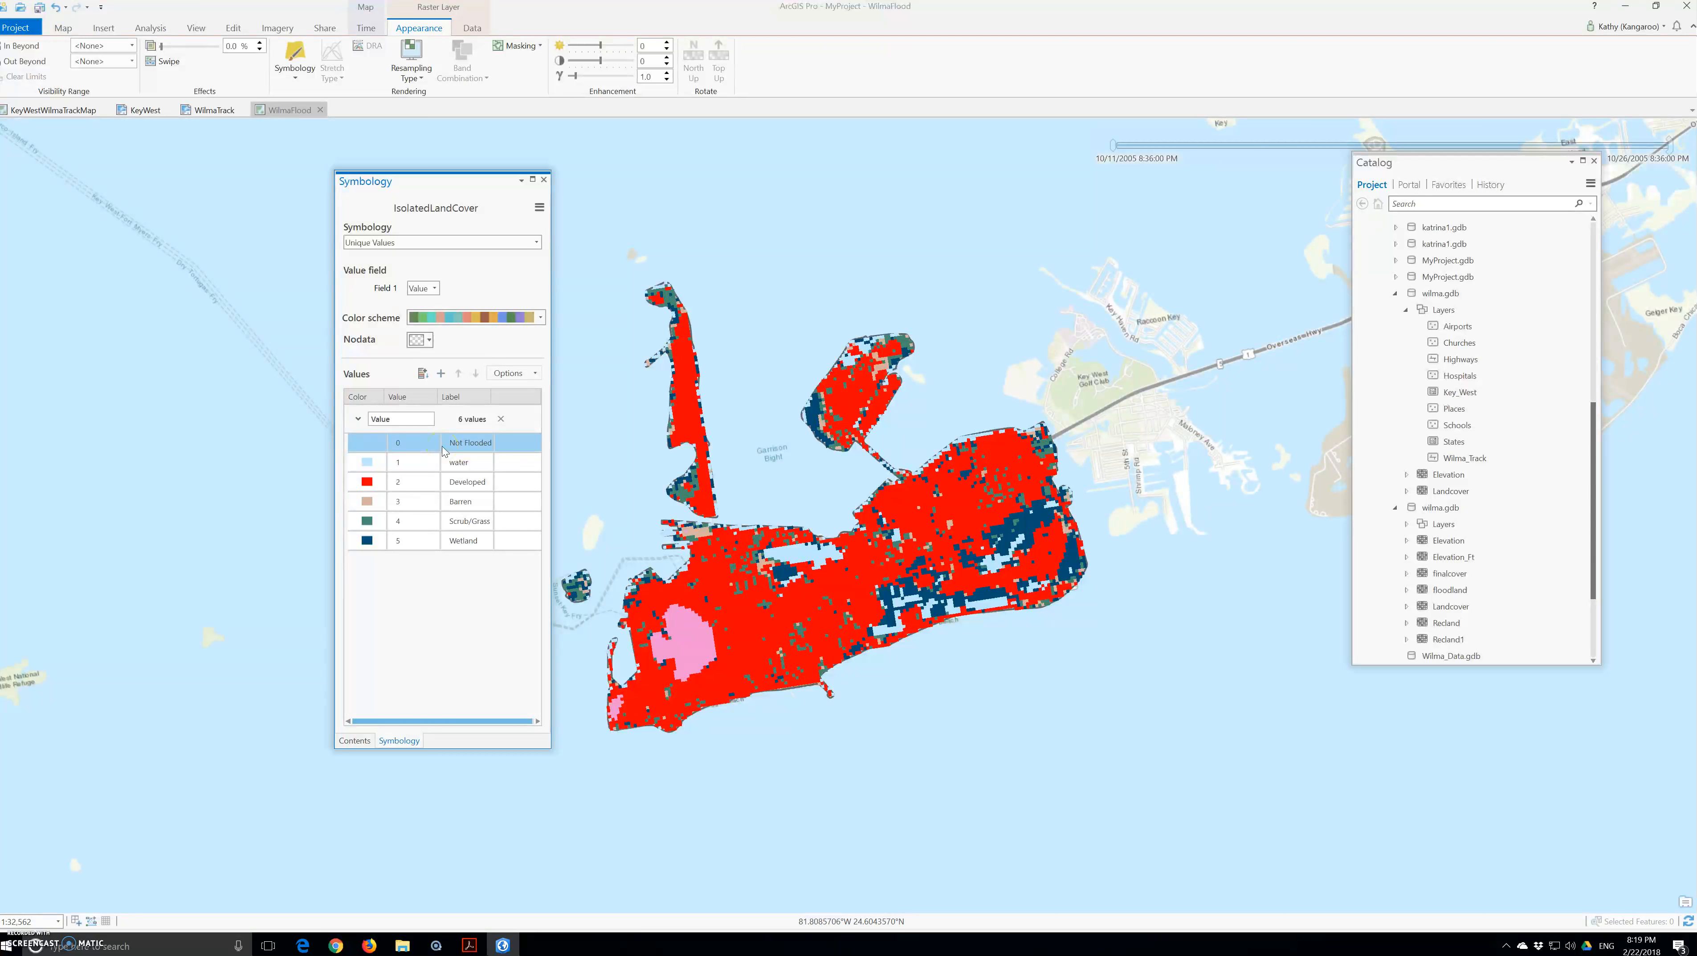
pyautogui.click(434, 463)
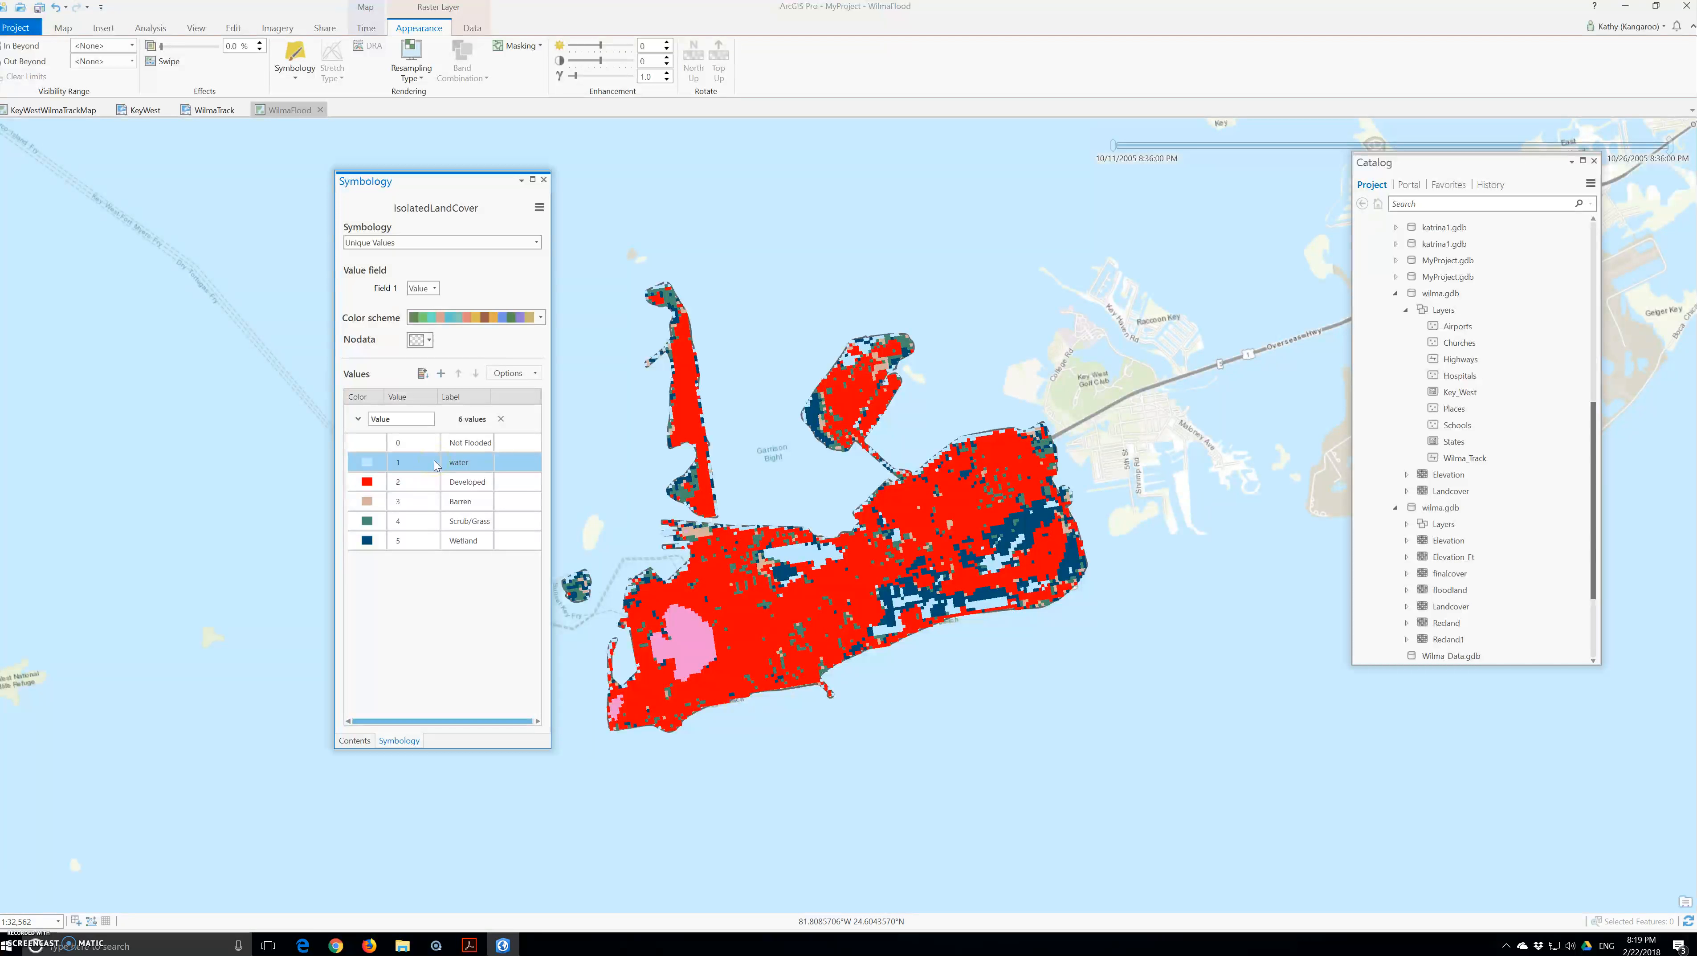
pyautogui.click(437, 466)
pyautogui.click(441, 439)
pyautogui.click(410, 430)
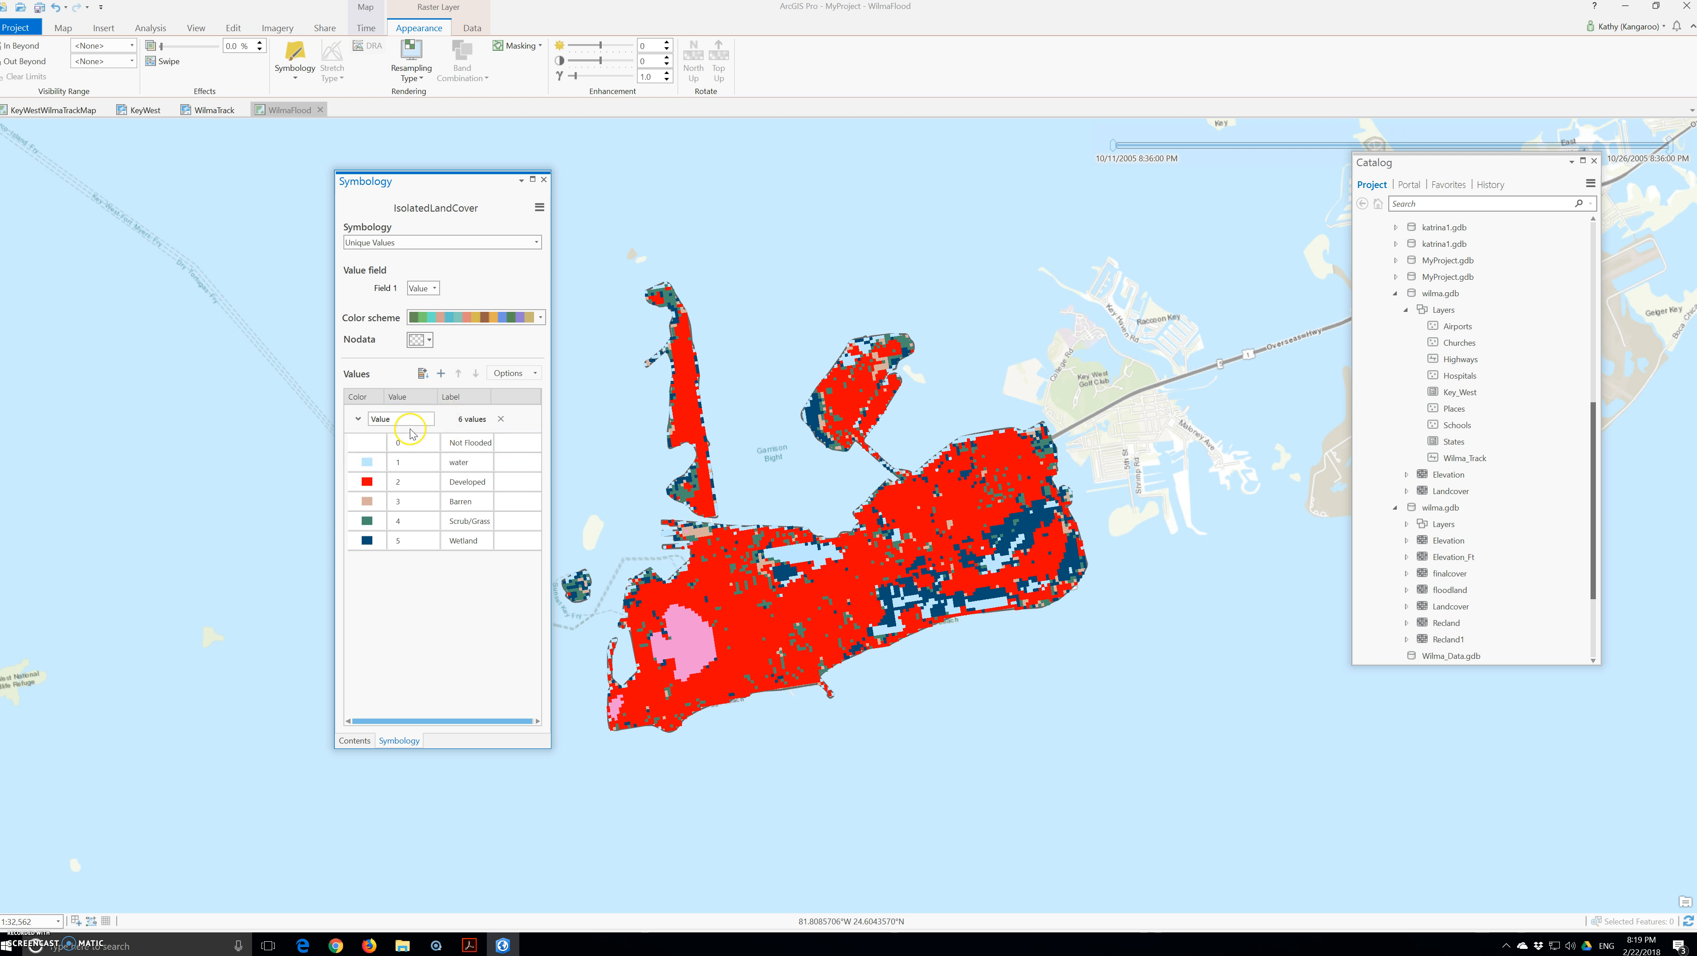